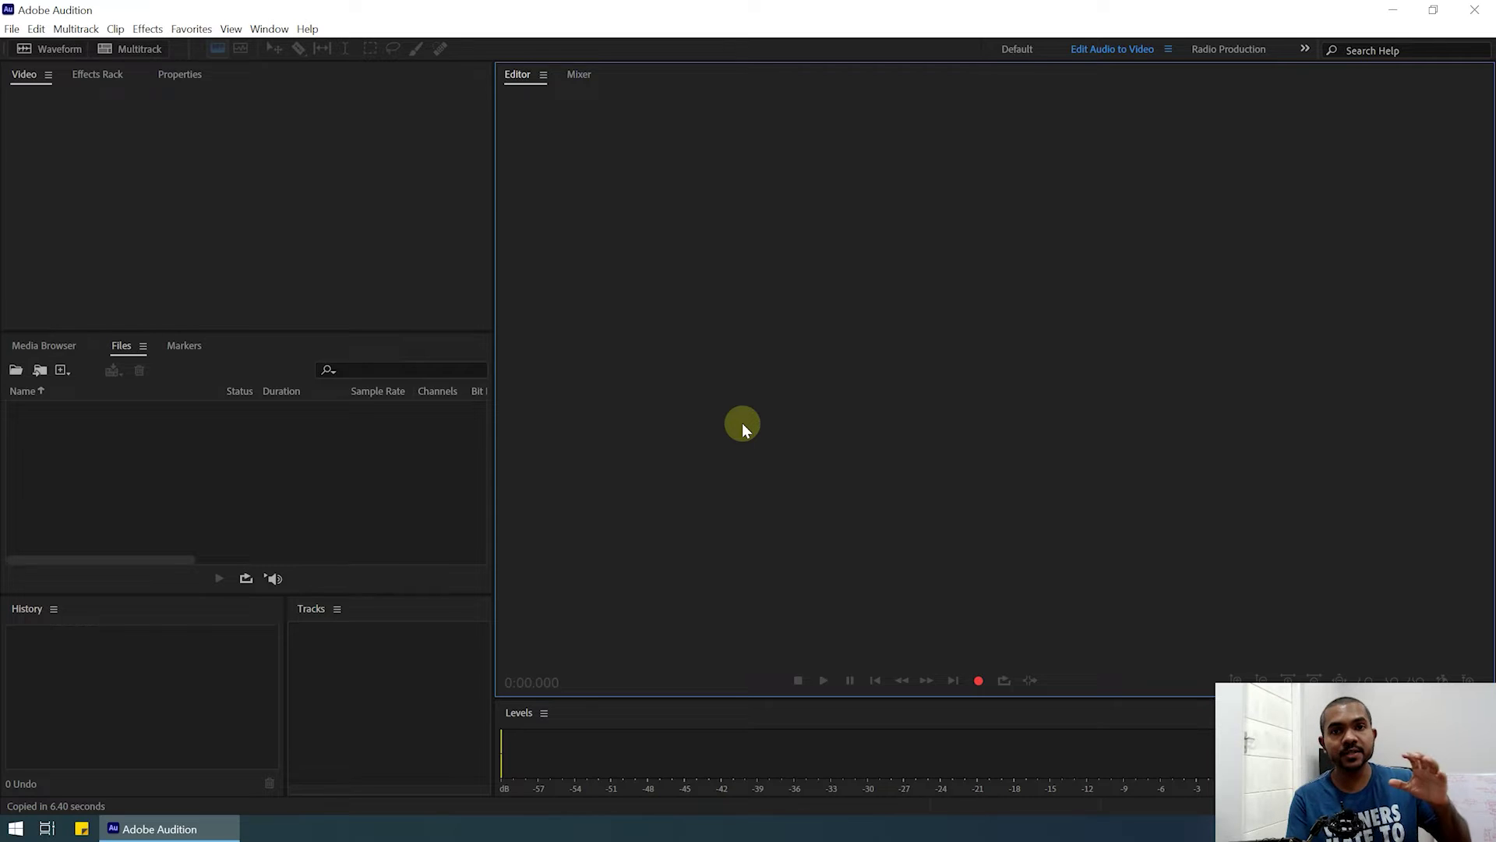
Step: Switch Audition to the Edit Audio to Video workspace from the Window menu
click(326, 233)
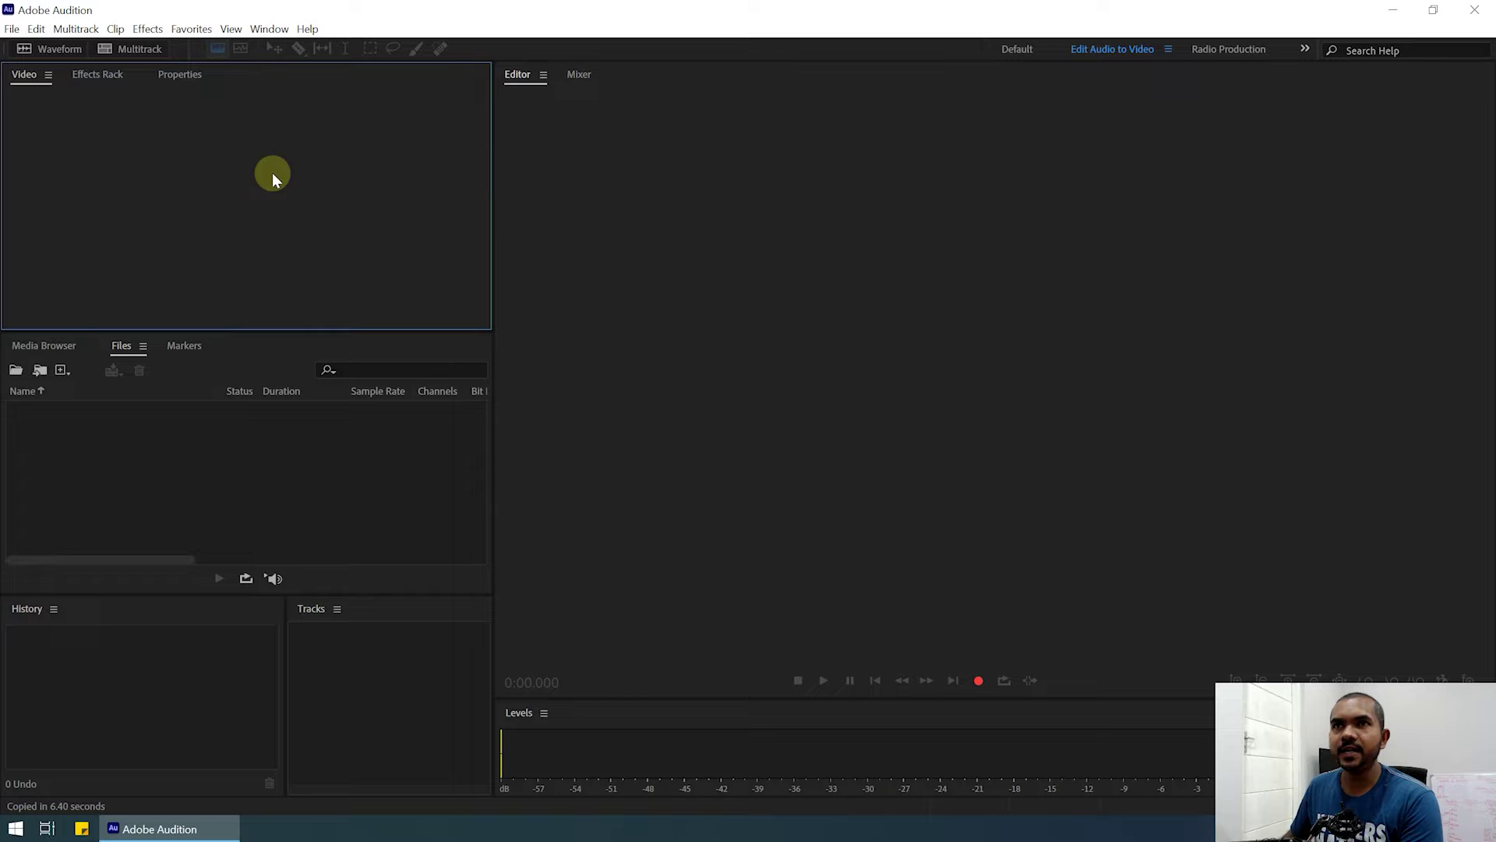
click(269, 28)
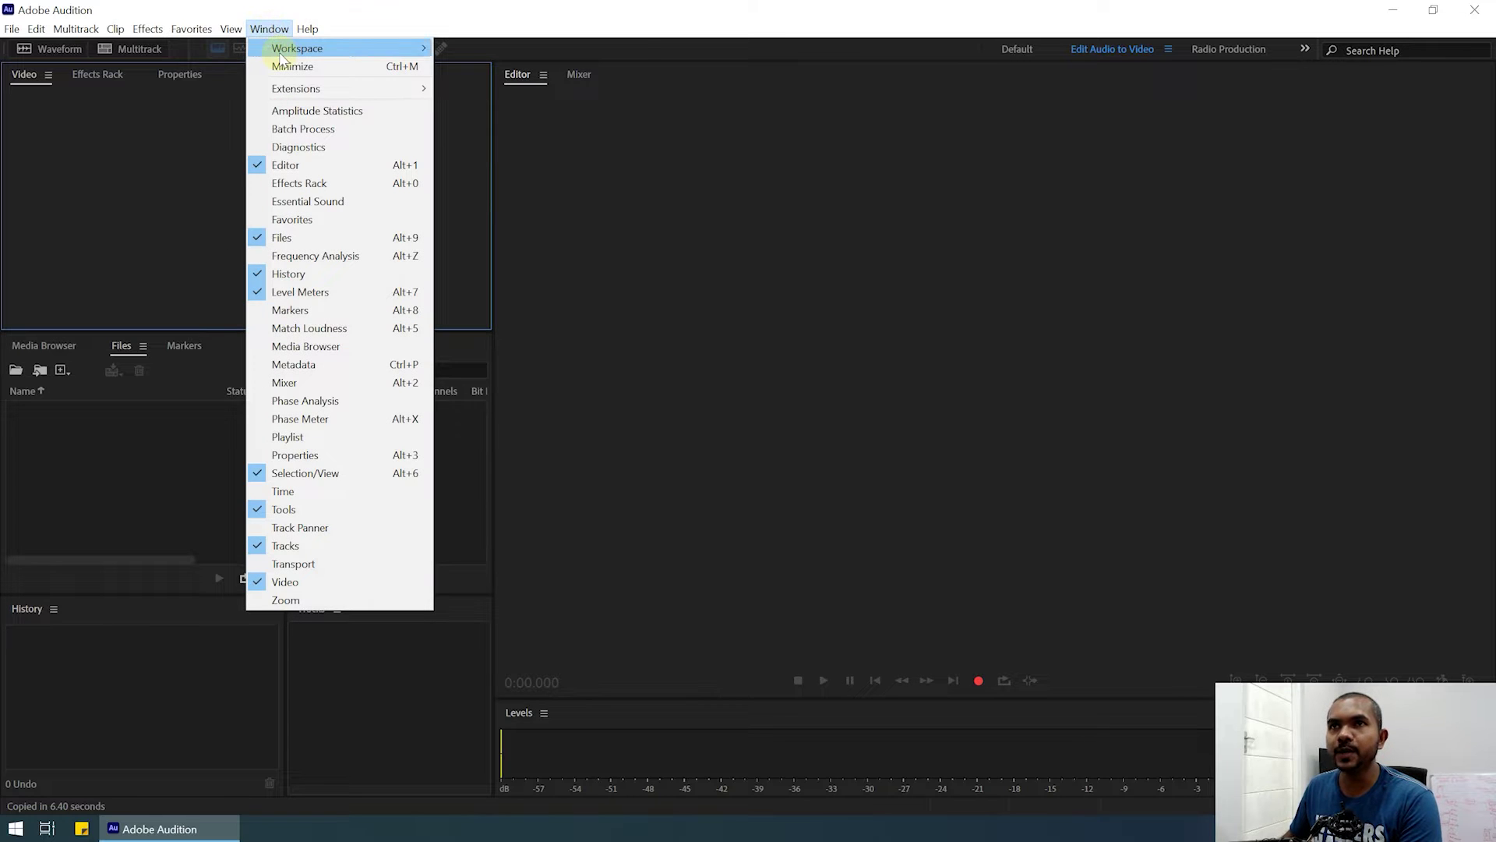
mouse_move(281, 57)
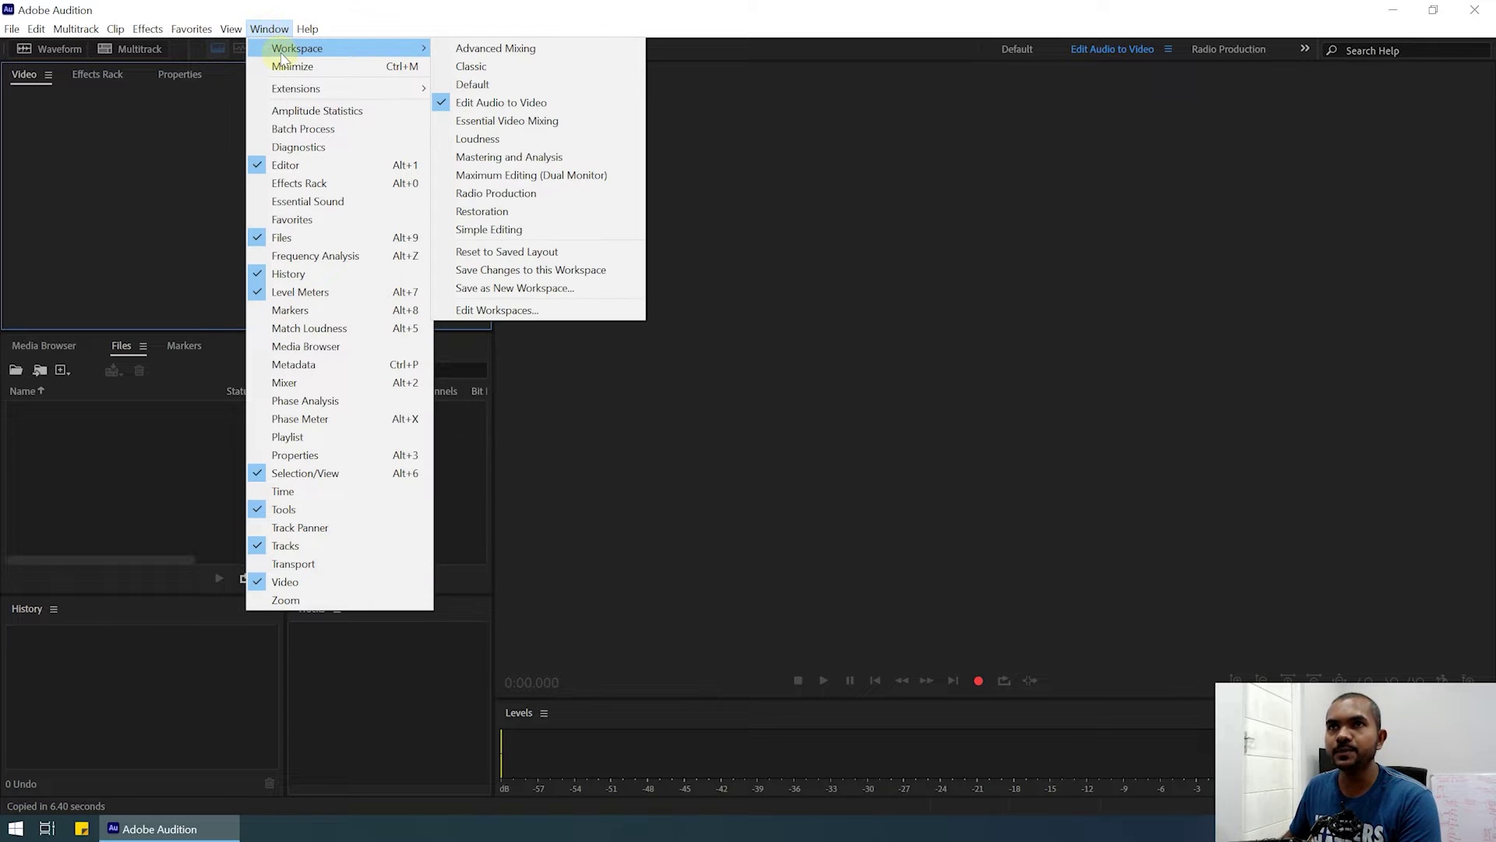
click(518, 107)
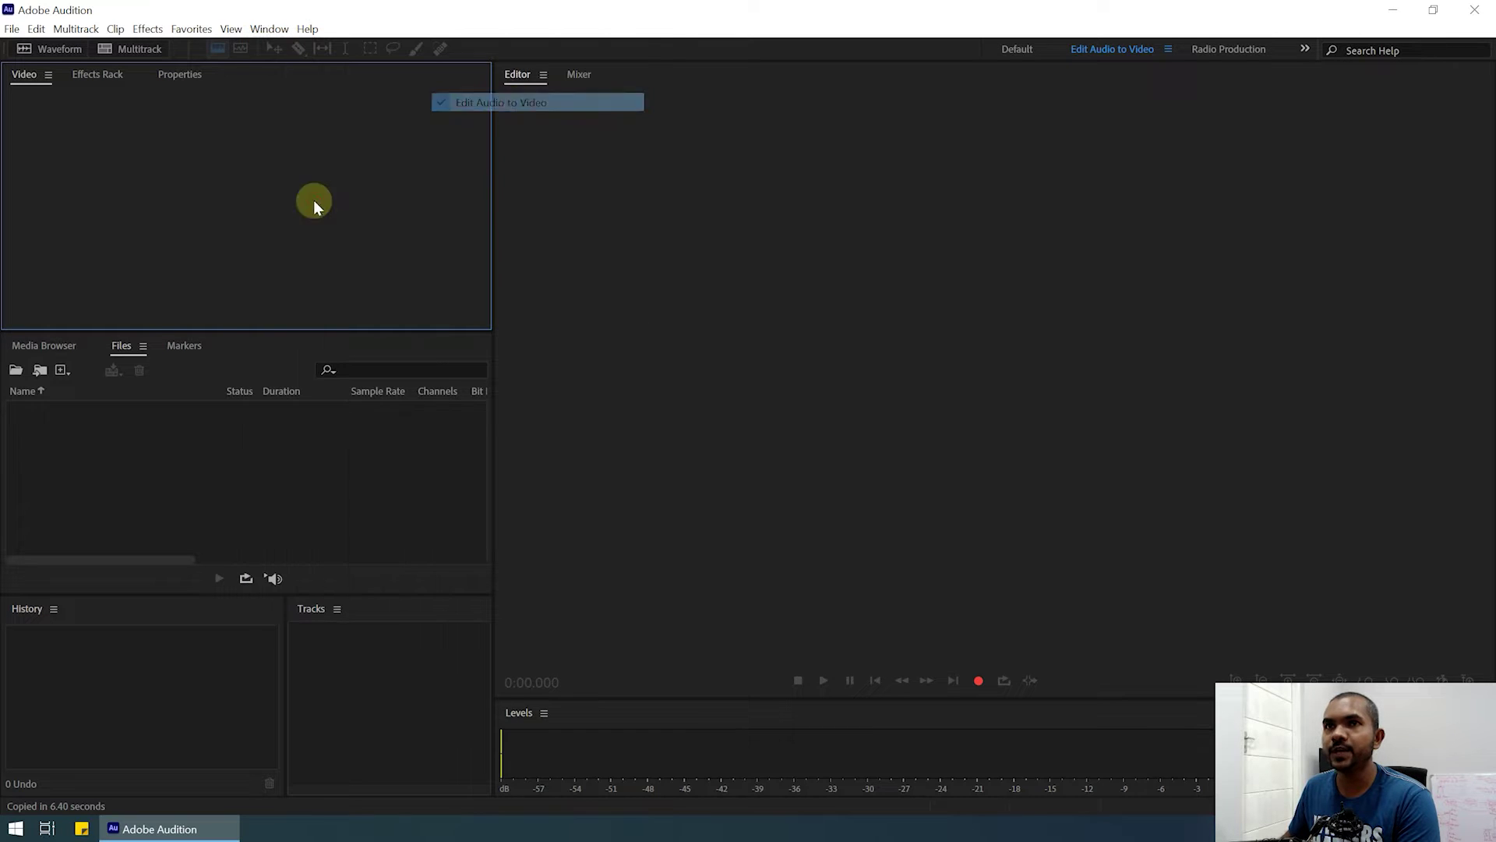
Step: Open '01 Cheap & Easy Oats Breakfast Recipe.mp4' from the Oats recepy folder in the Media Browser
drag(113, 331, 118, 293)
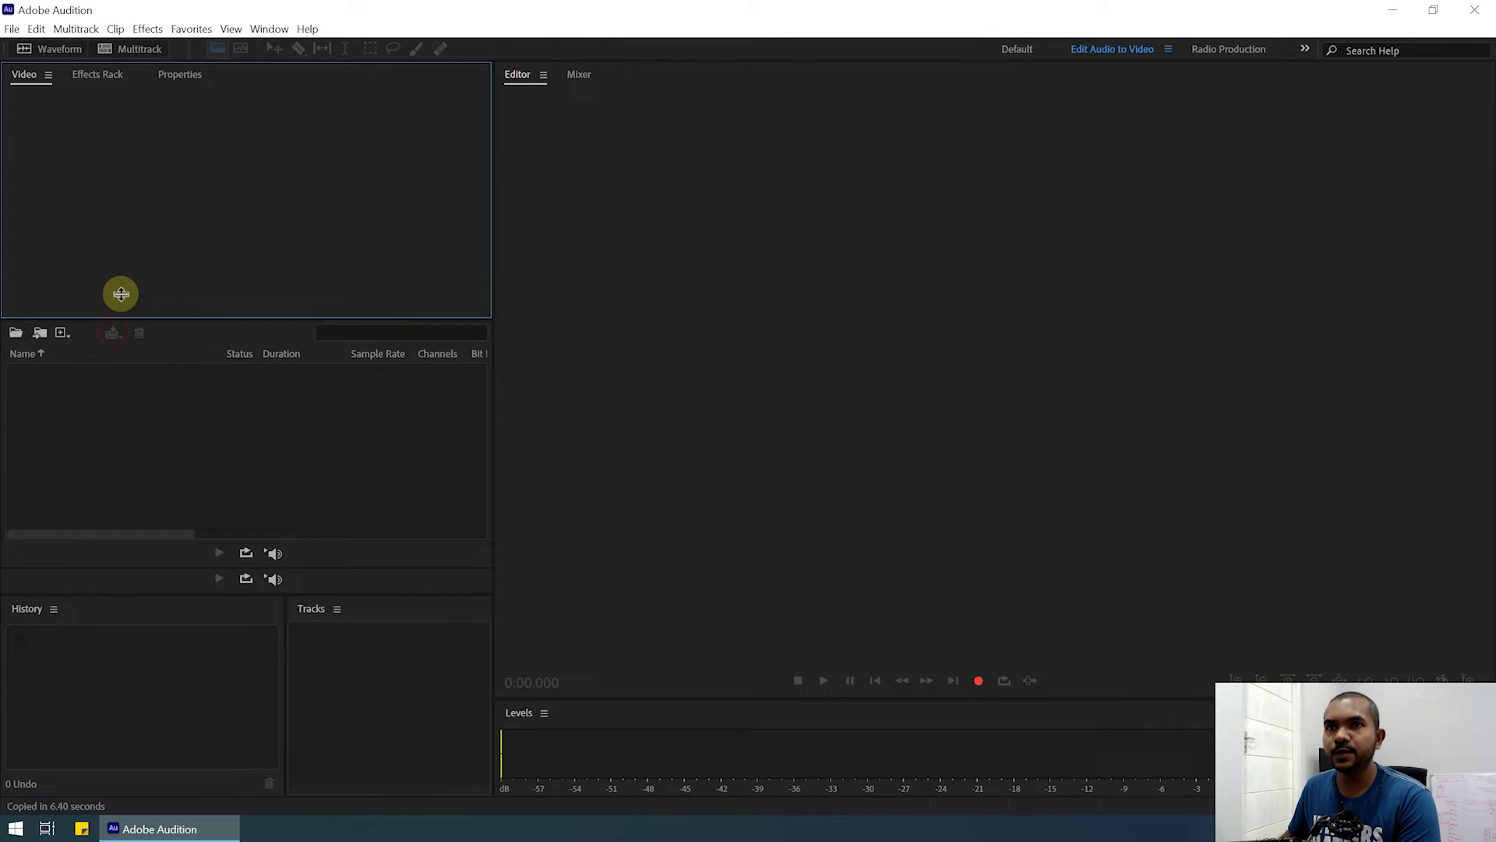
click(38, 309)
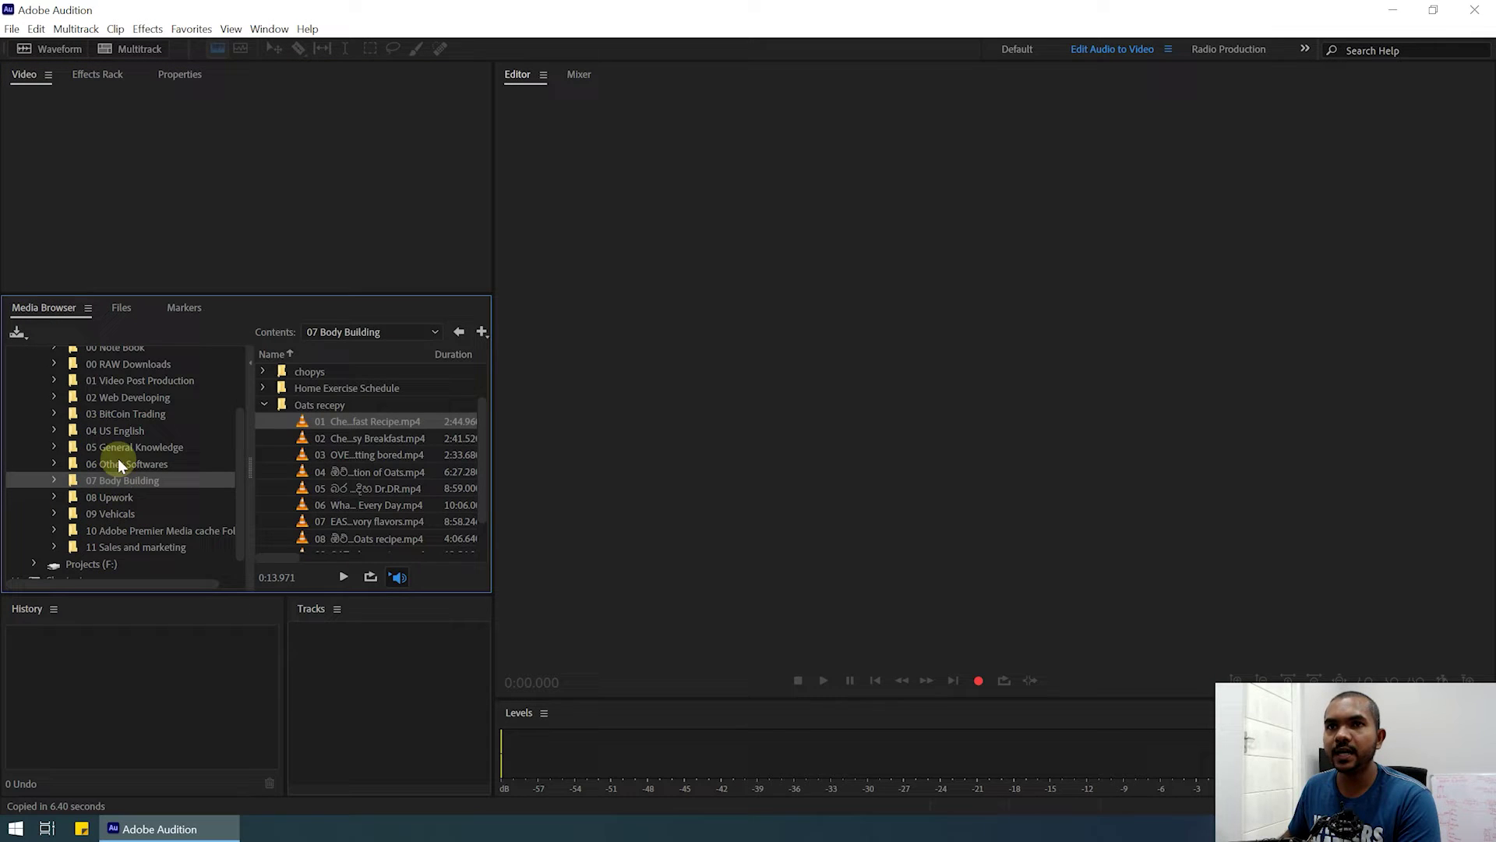
drag(238, 469, 244, 396)
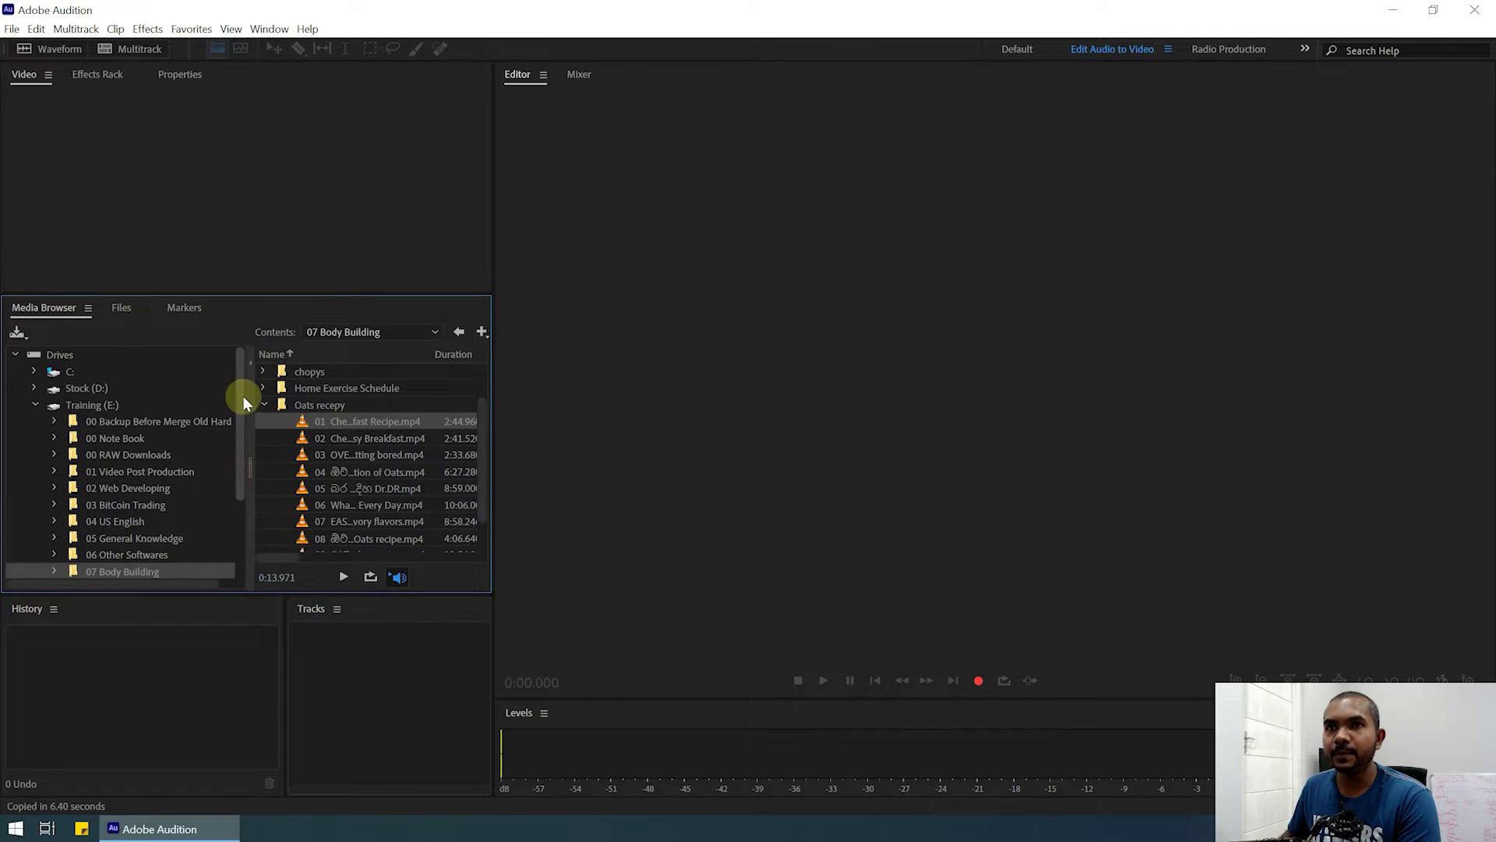
scroll(226, 432, down, 1)
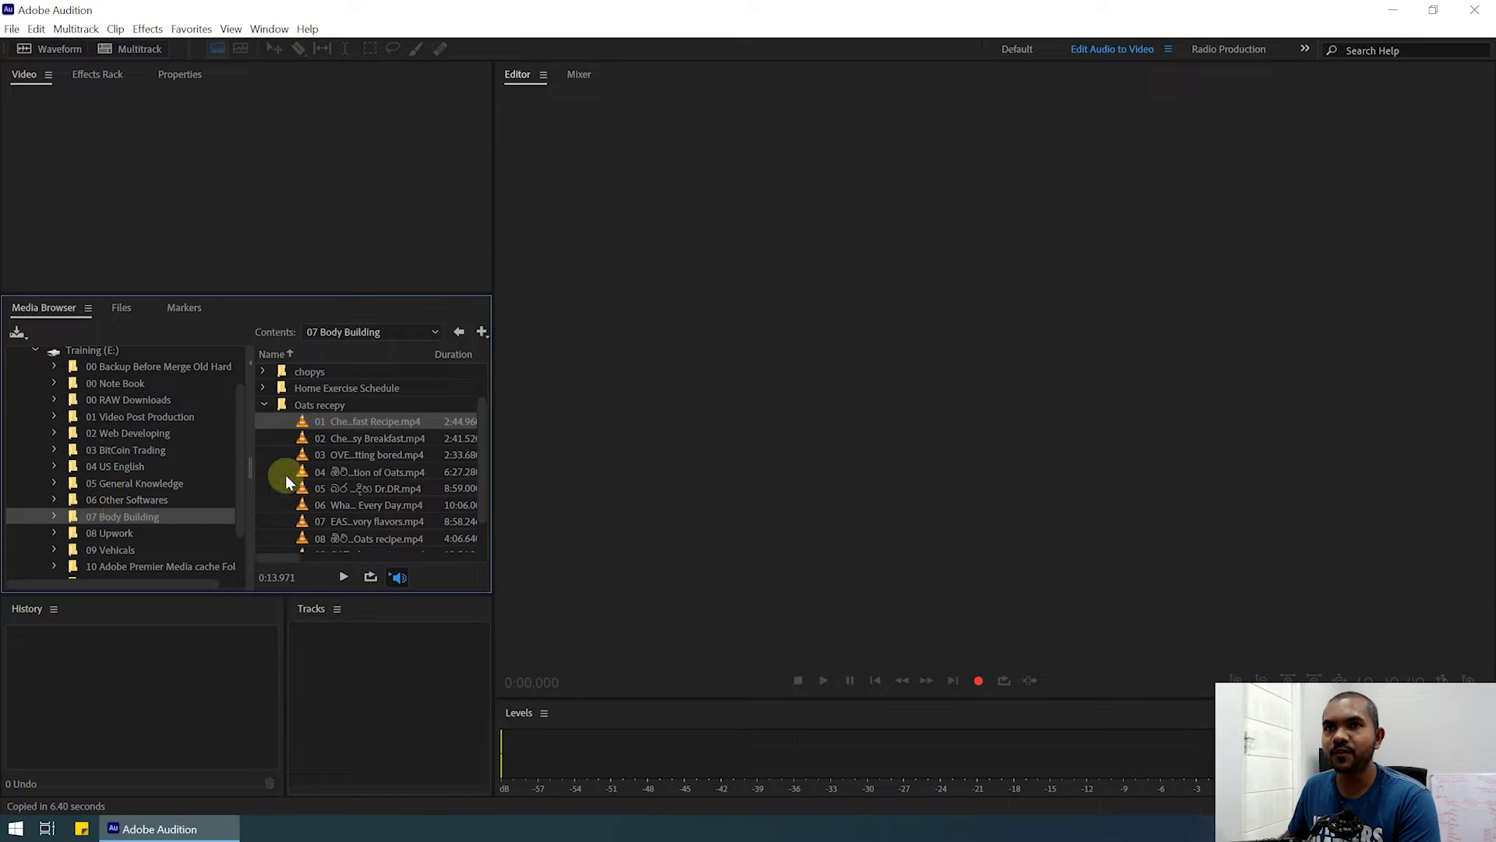
double_click(305, 422)
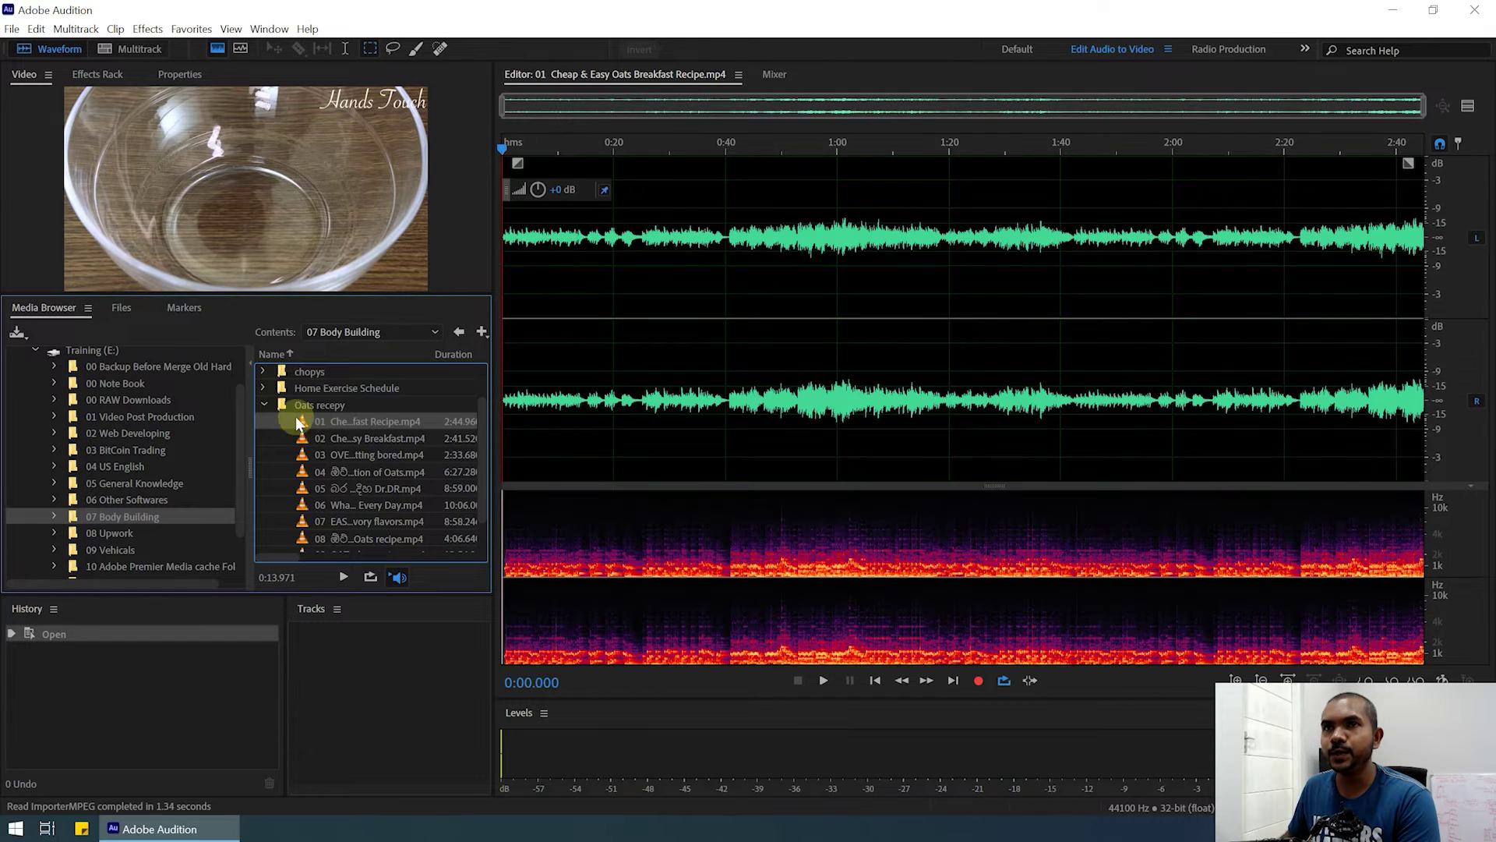
Step: Select the oats recipe file in the Files panel and scrub the clip to about 0:51
click(121, 310)
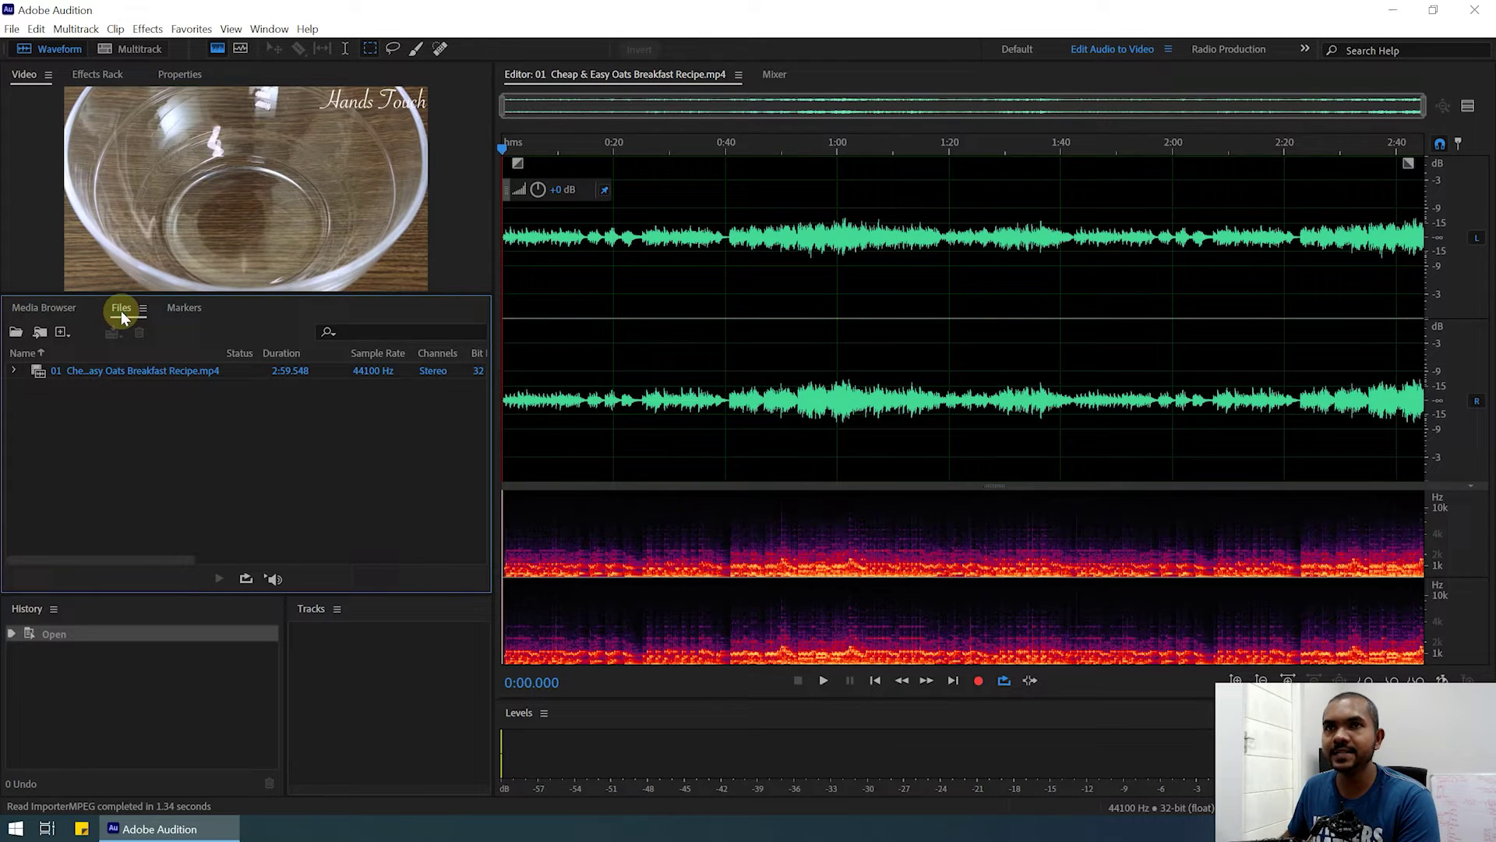
click(41, 374)
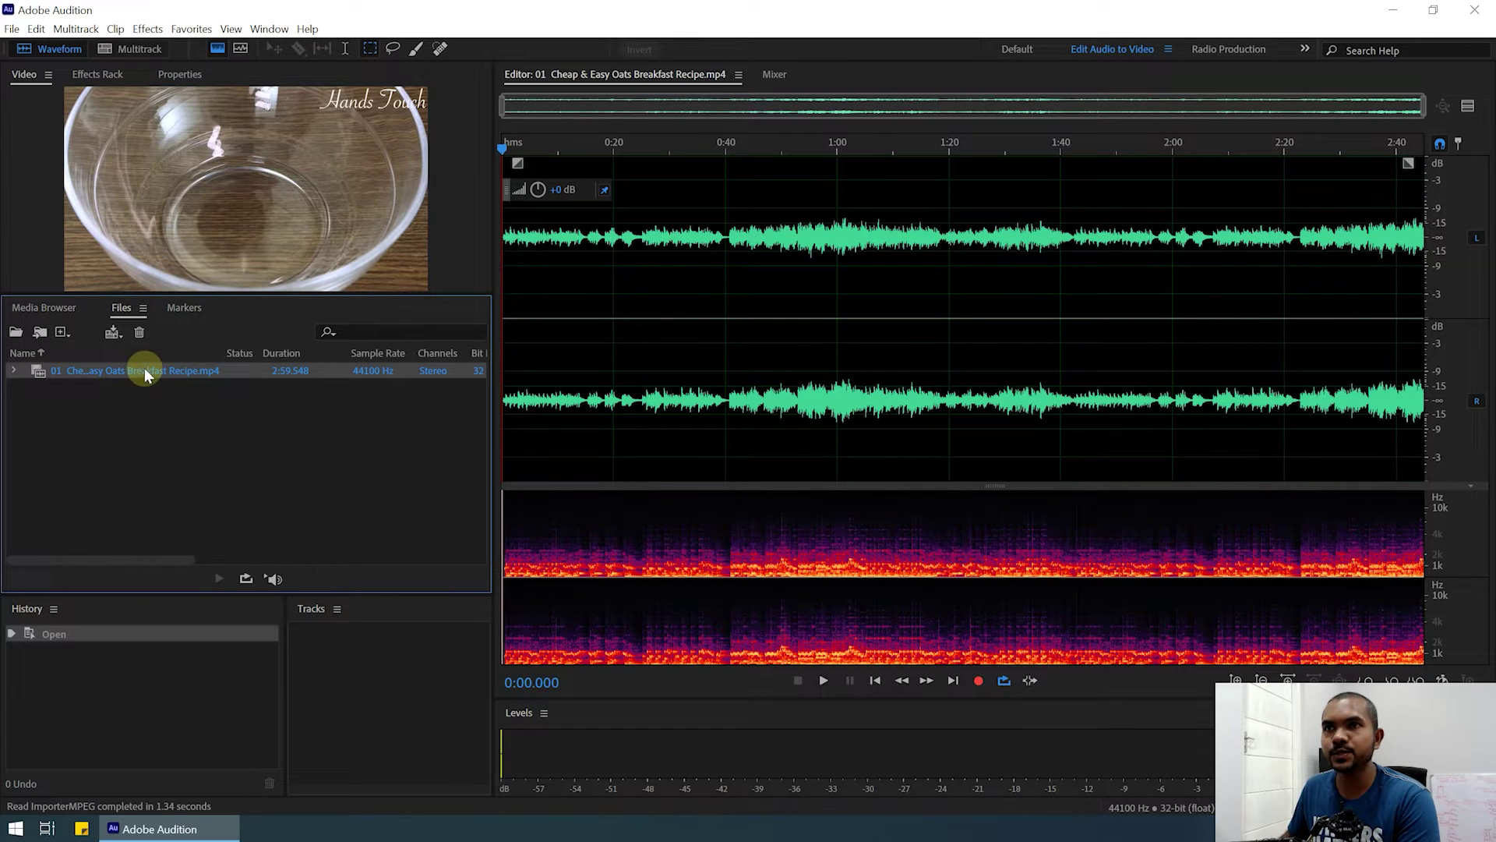
click(595, 150)
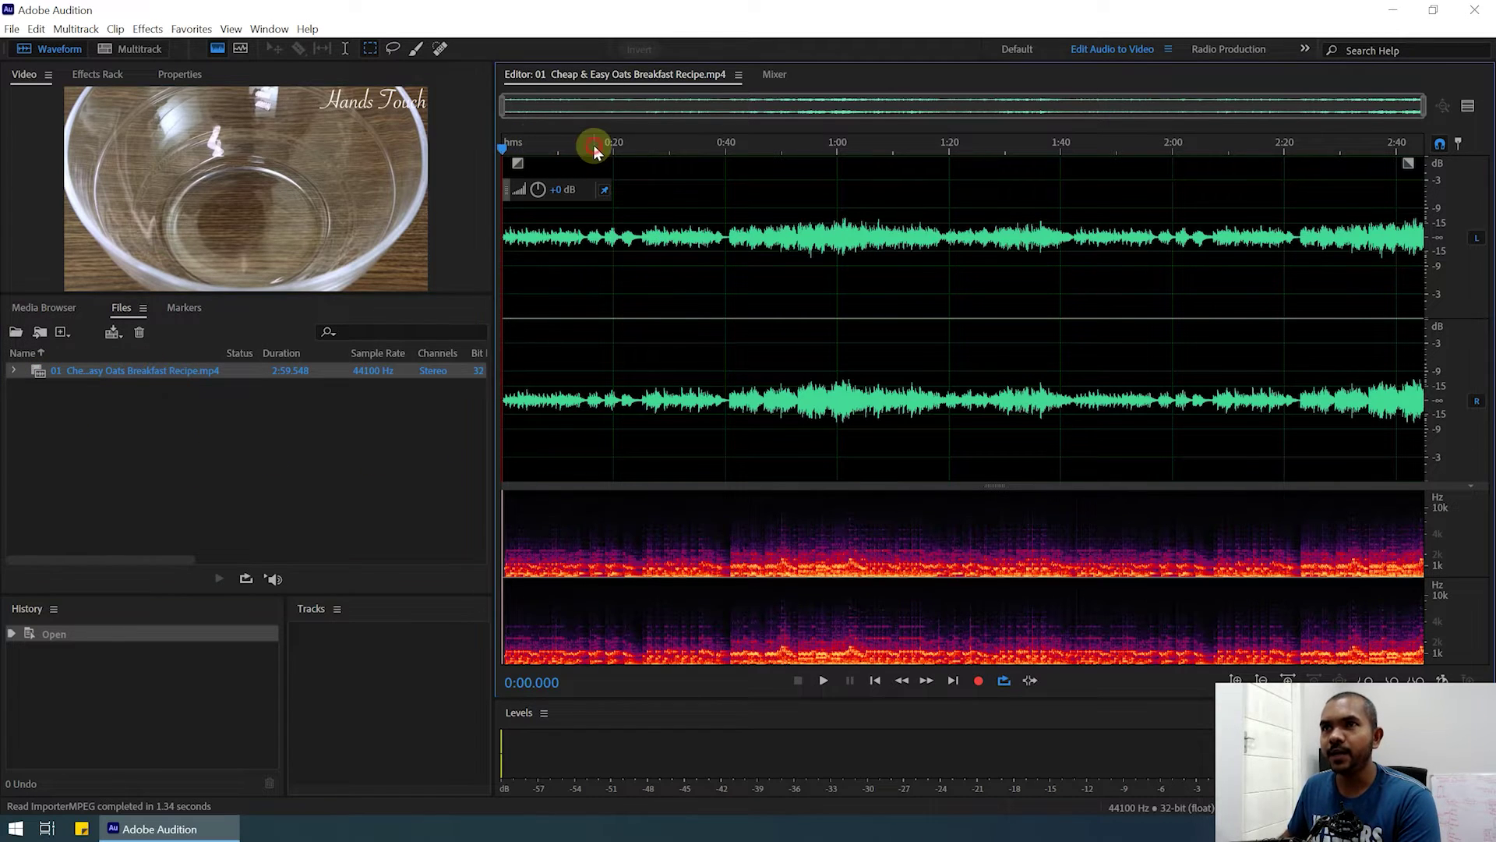
drag(595, 151, 790, 175)
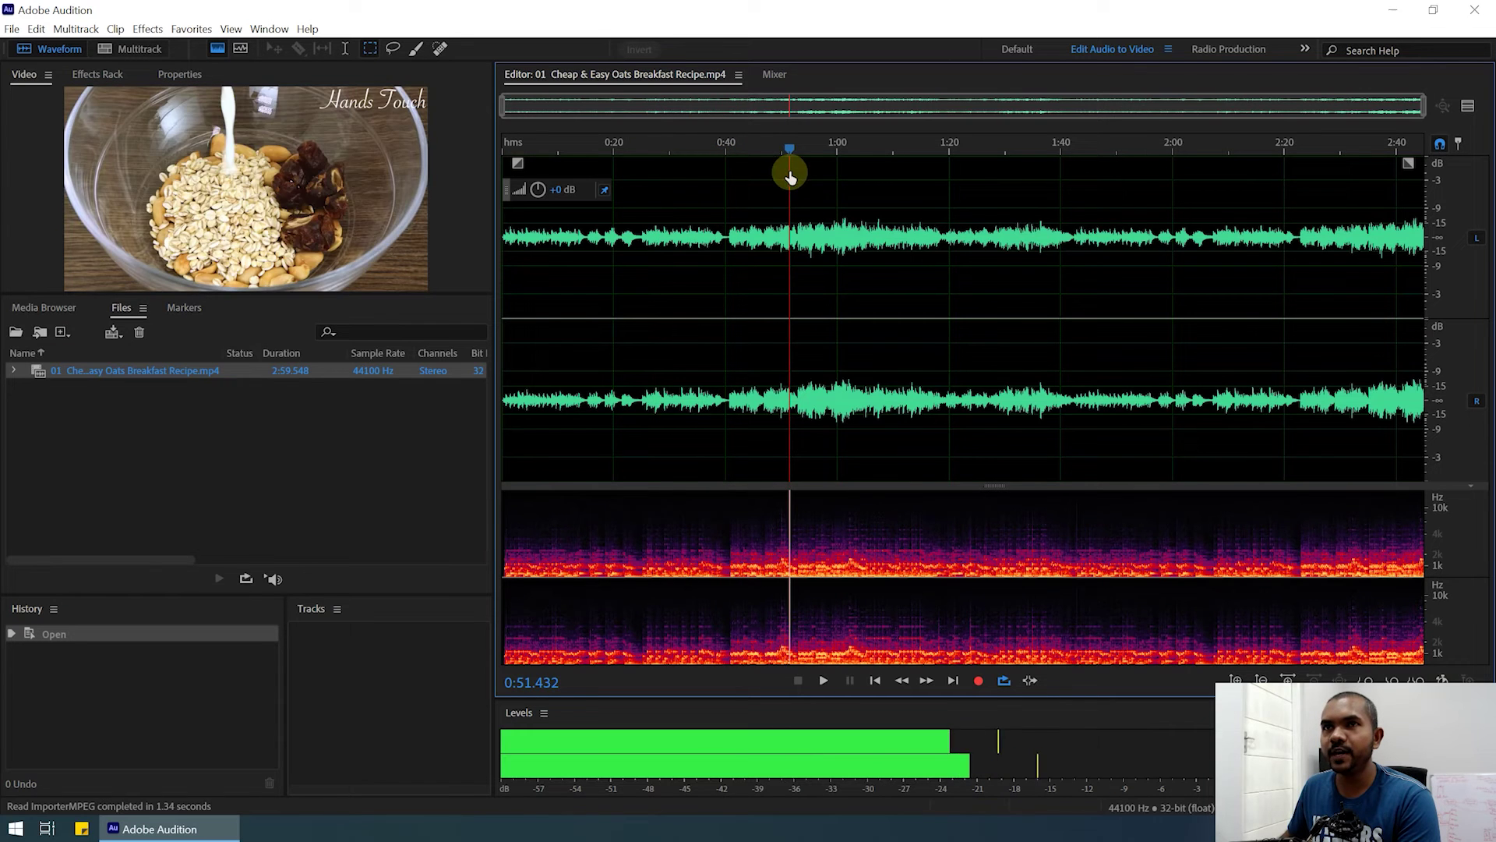
Step: Enlarge the video preview by dragging its panel divider down
click(21, 78)
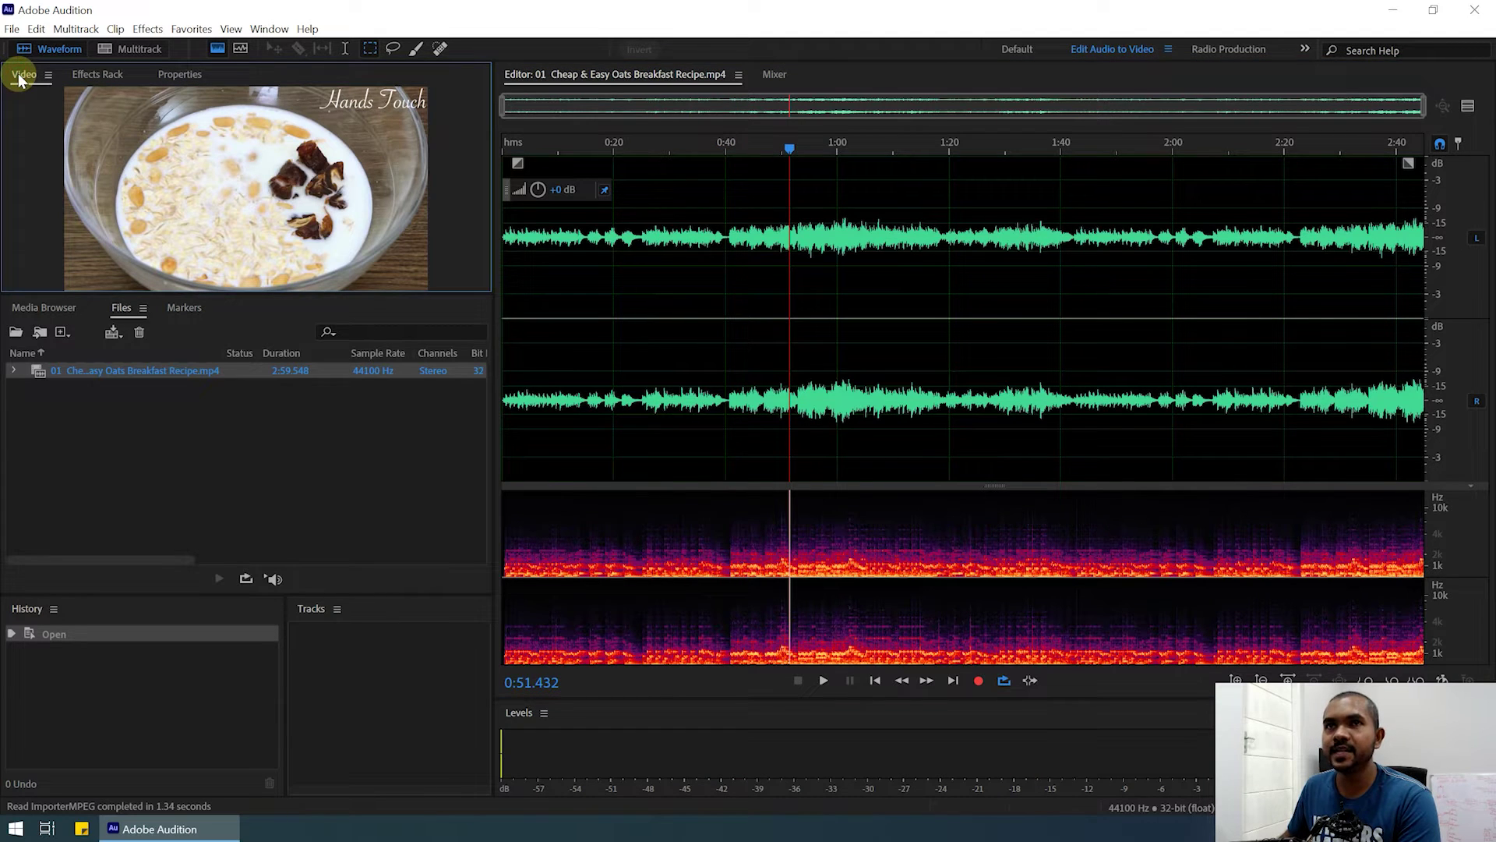
drag(48, 293, 47, 327)
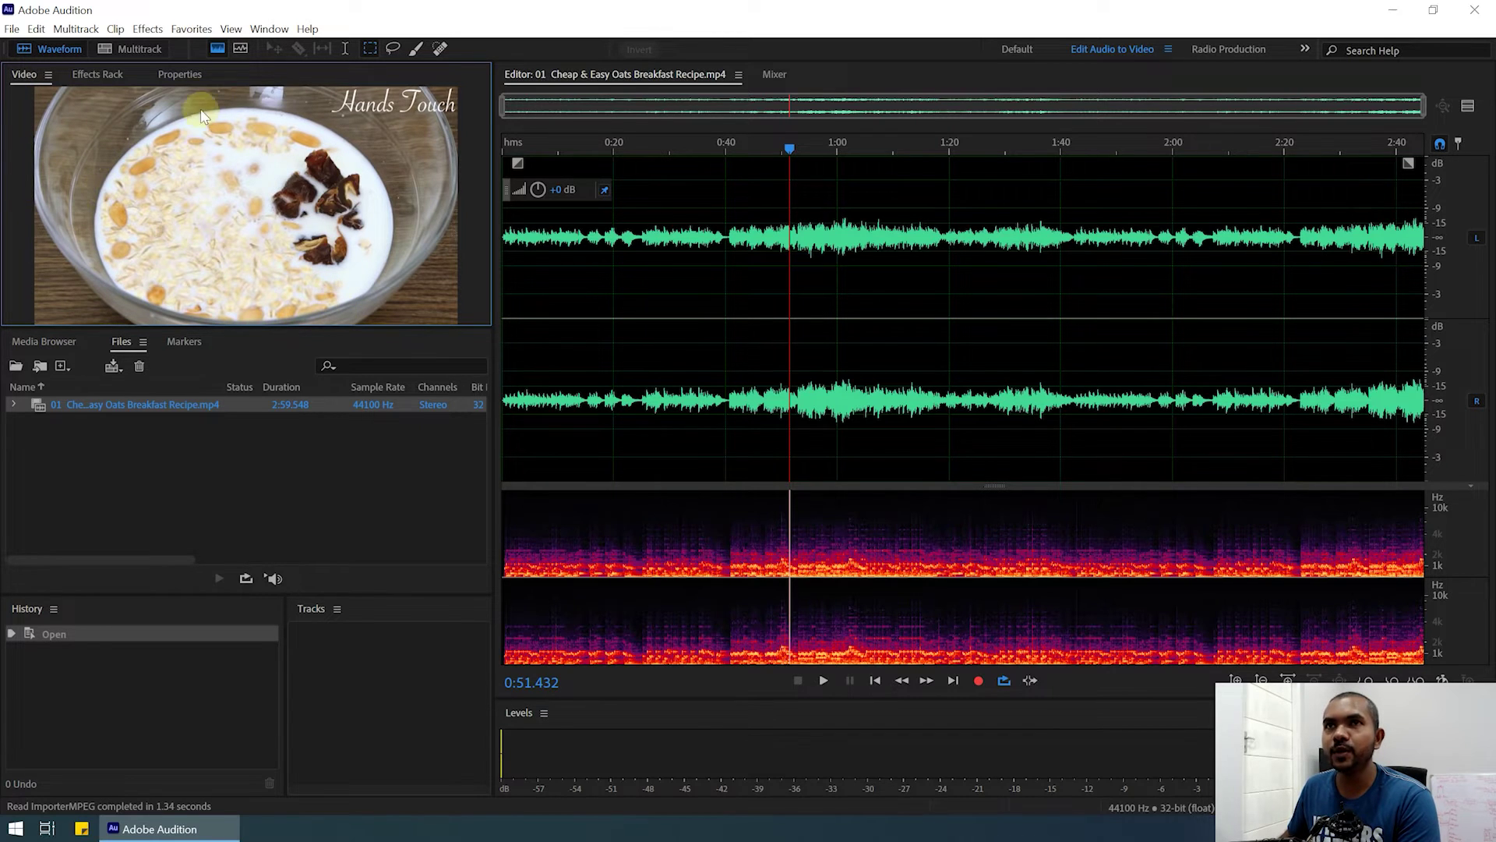
click(269, 32)
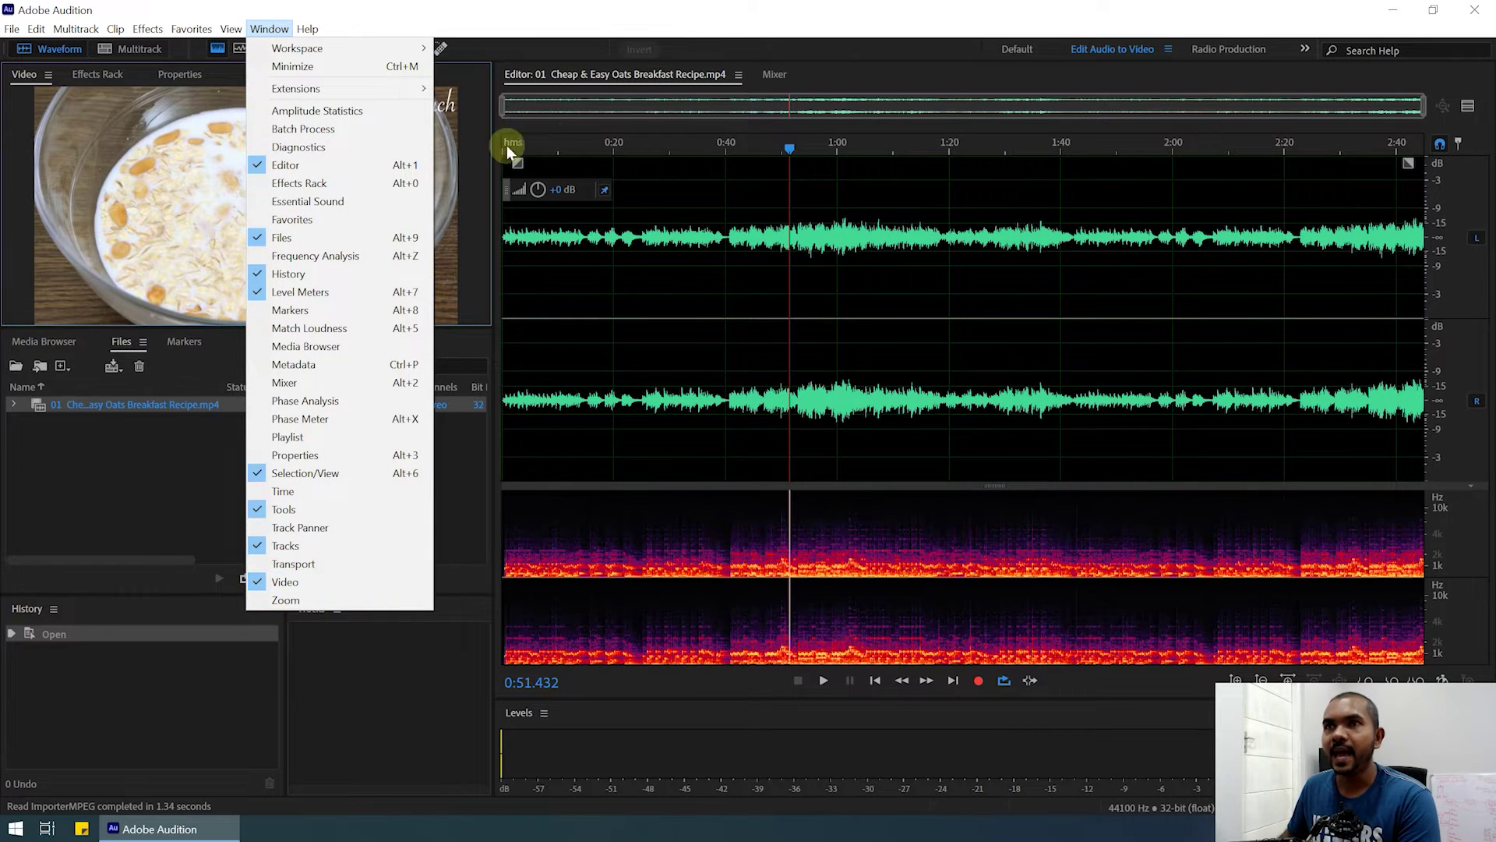
click(728, 143)
Step: Play the clip, jumping to about 1:49, 2:16, 0:47 and then 0:59
key(space)
click(1112, 269)
click(1263, 272)
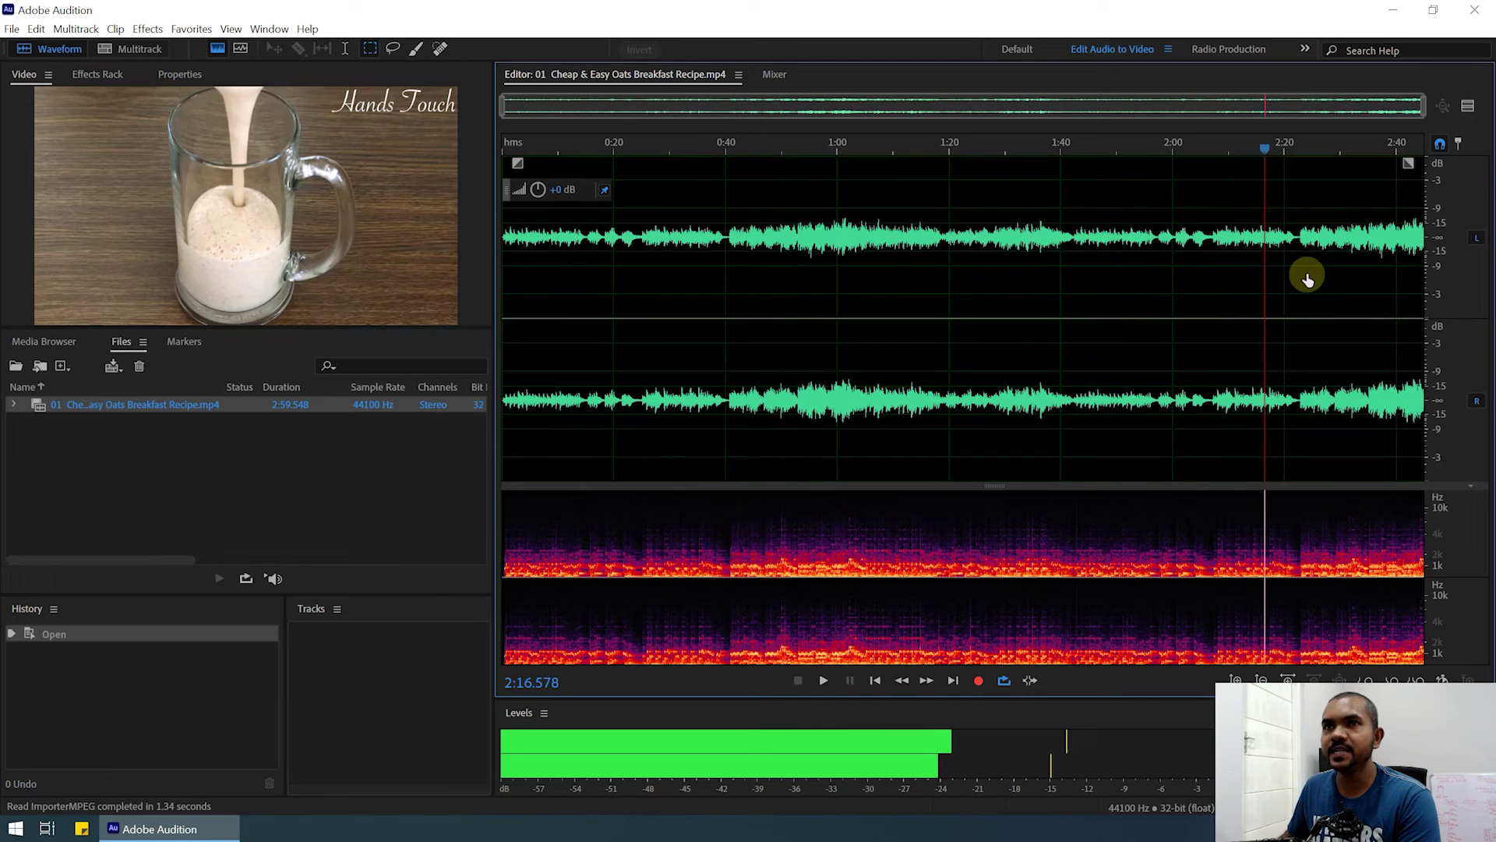
click(766, 269)
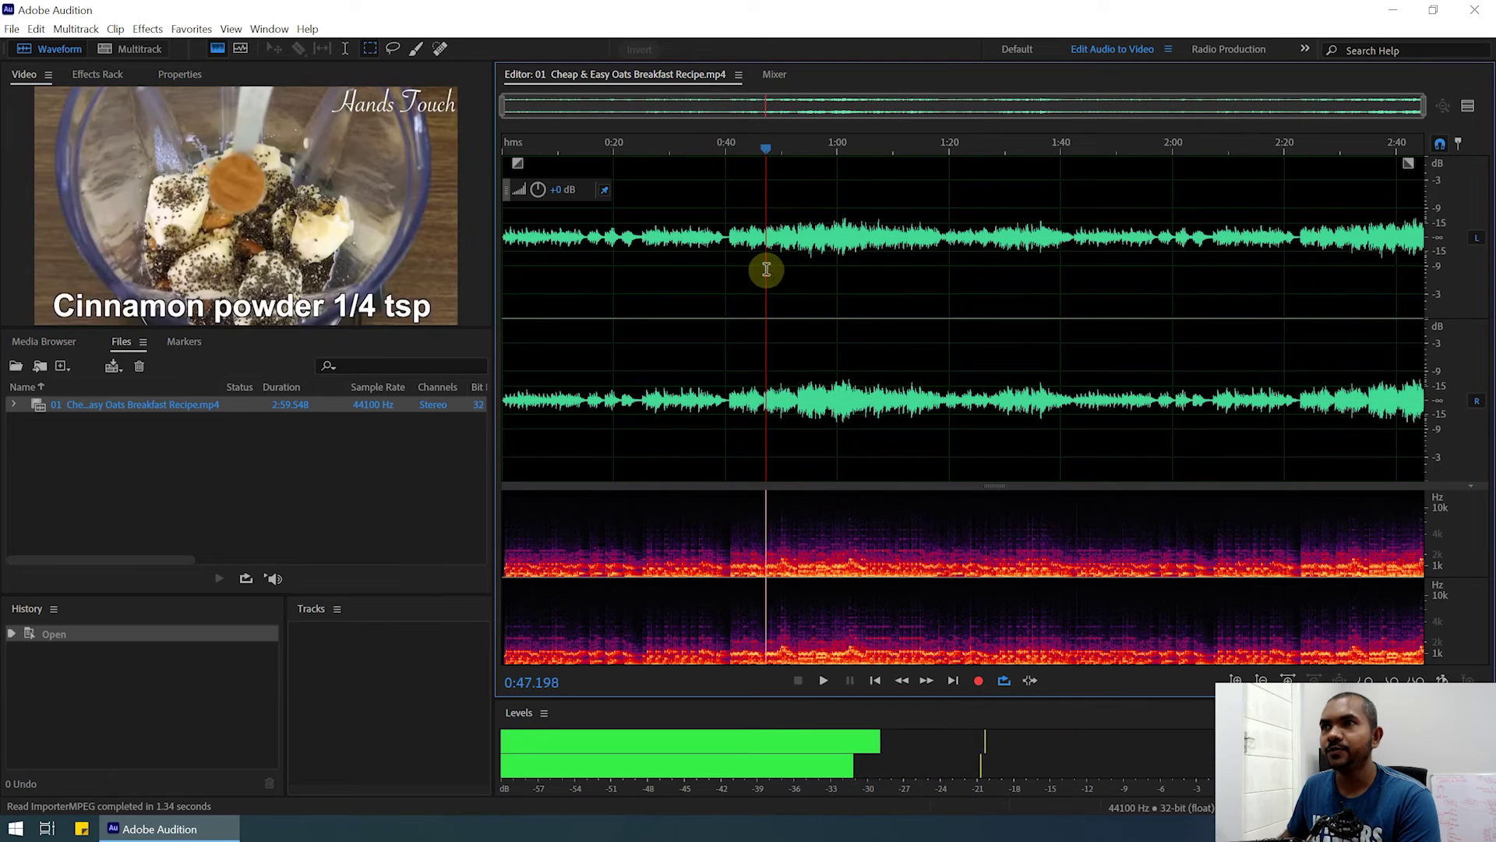
click(820, 161)
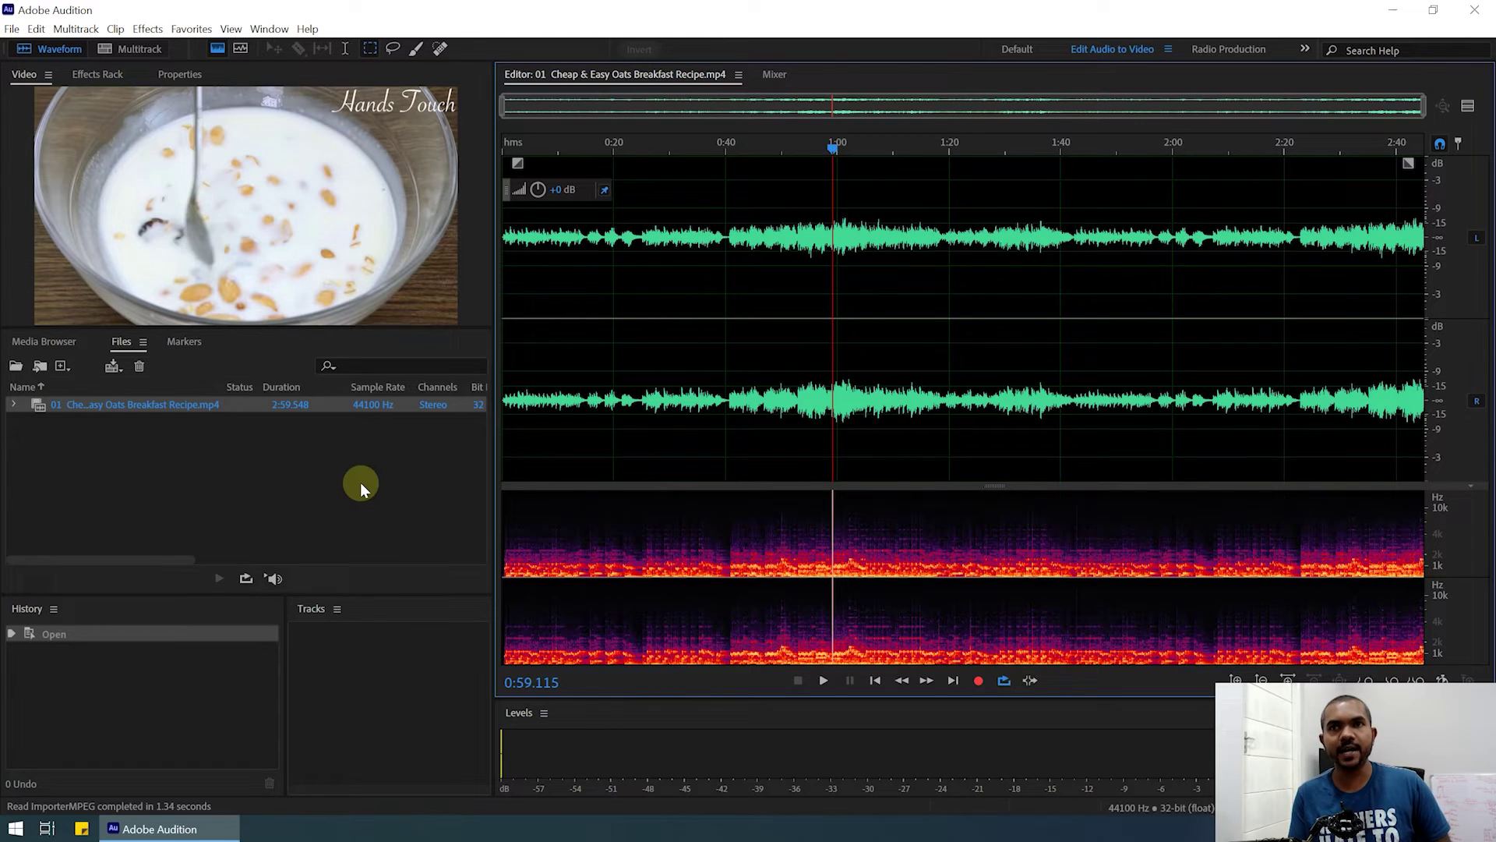
Step: Create a 48000 Hz multitrack session named 'Sound Design' from the Files panel's New menu
right_click(184, 456)
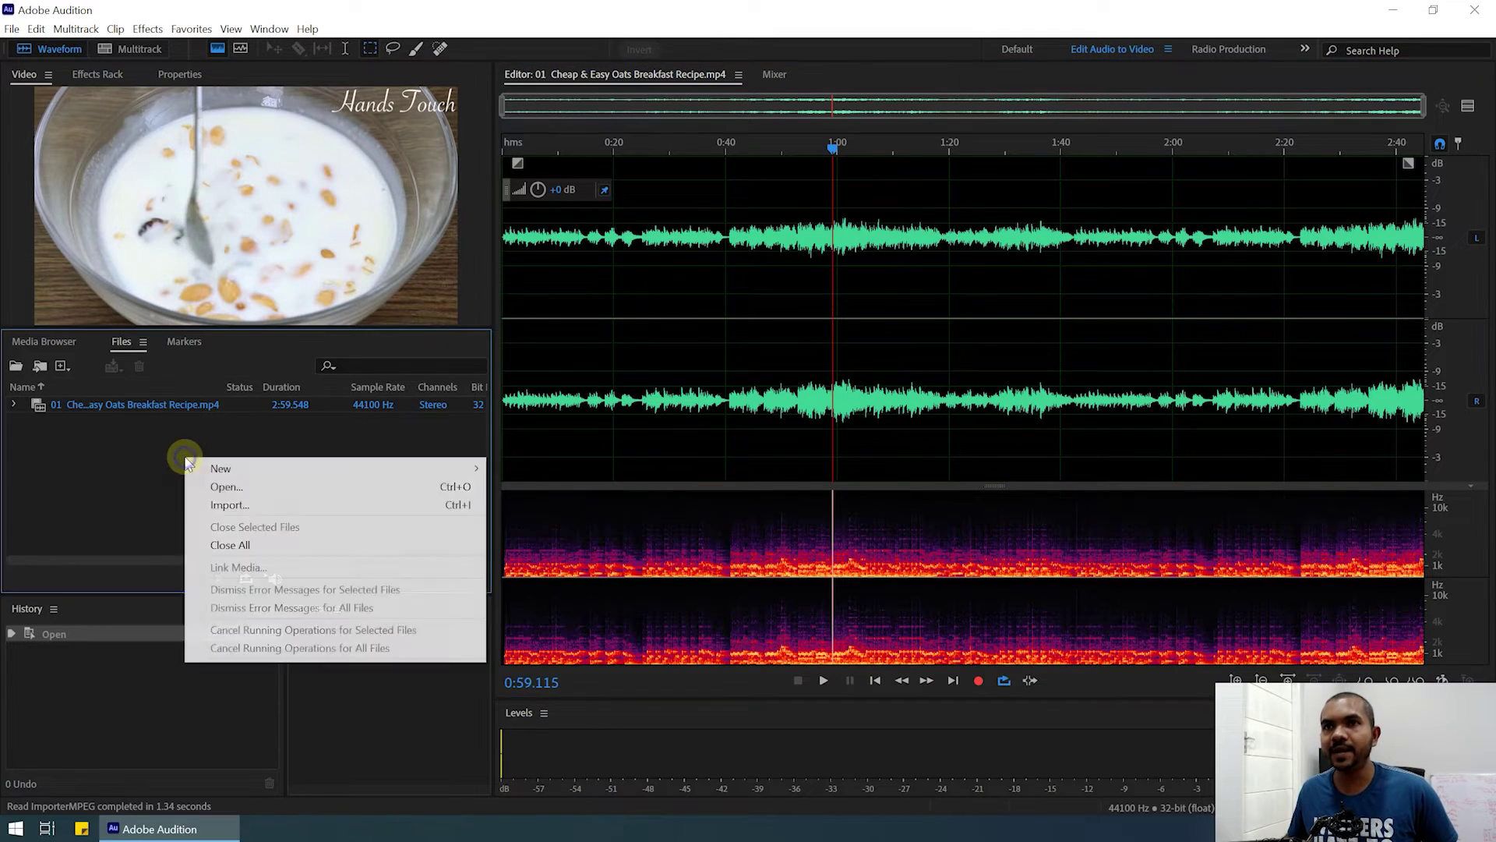
mouse_move(218, 473)
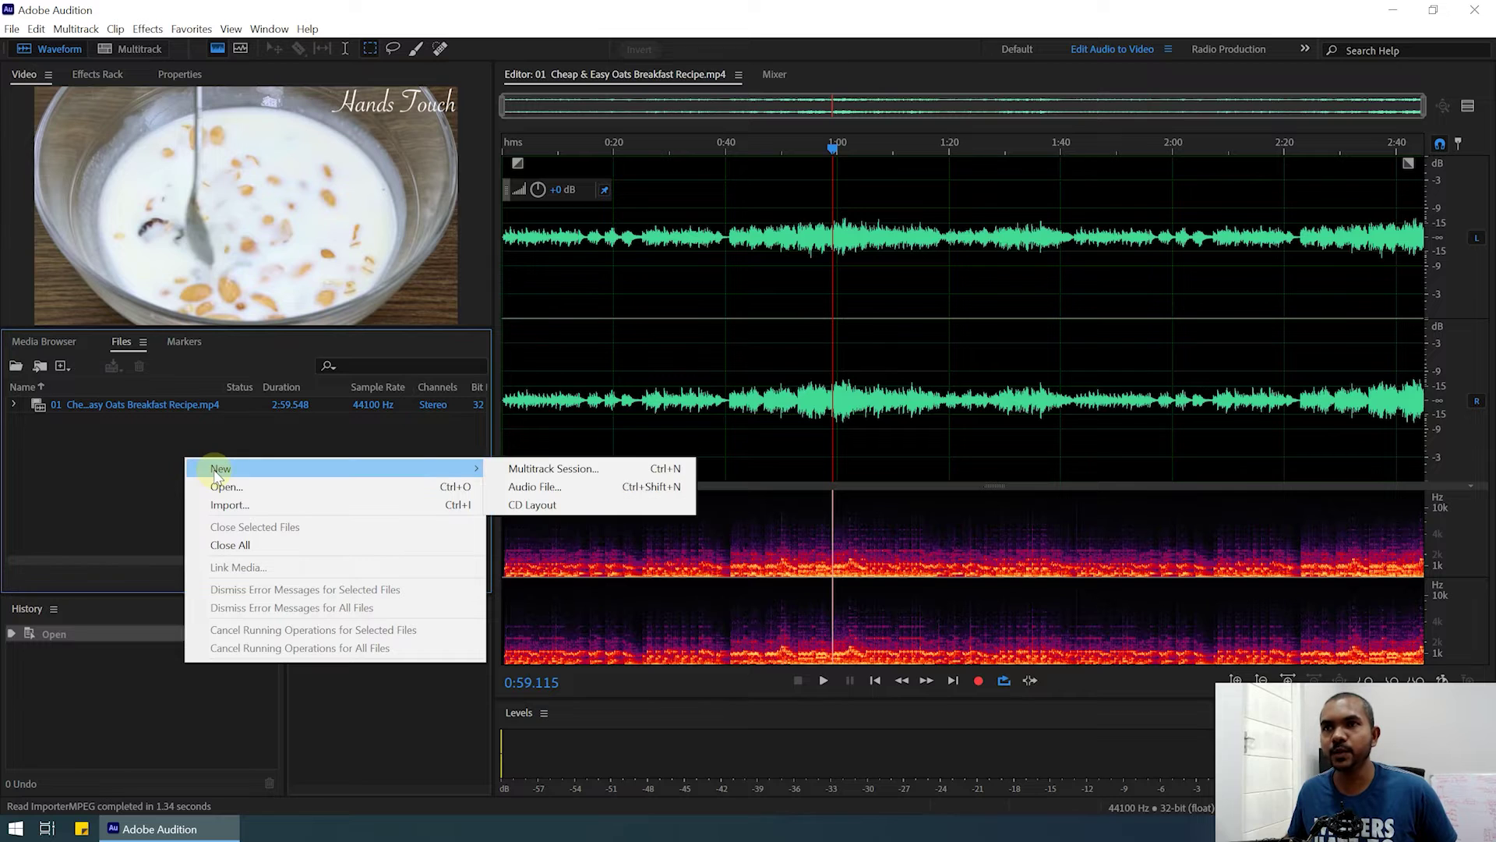
click(573, 471)
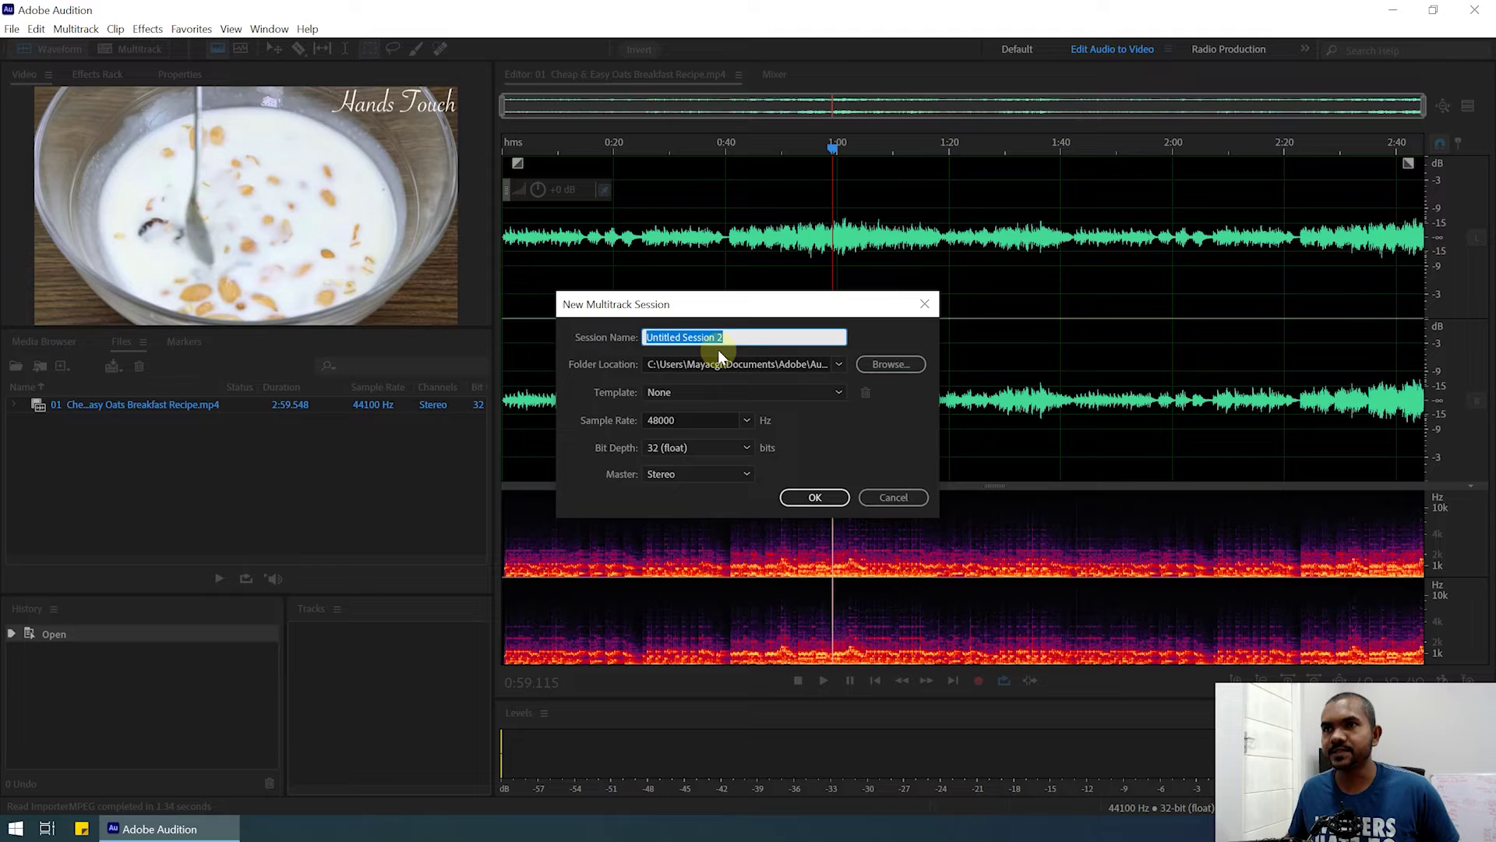
click(738, 337)
double_click(737, 337)
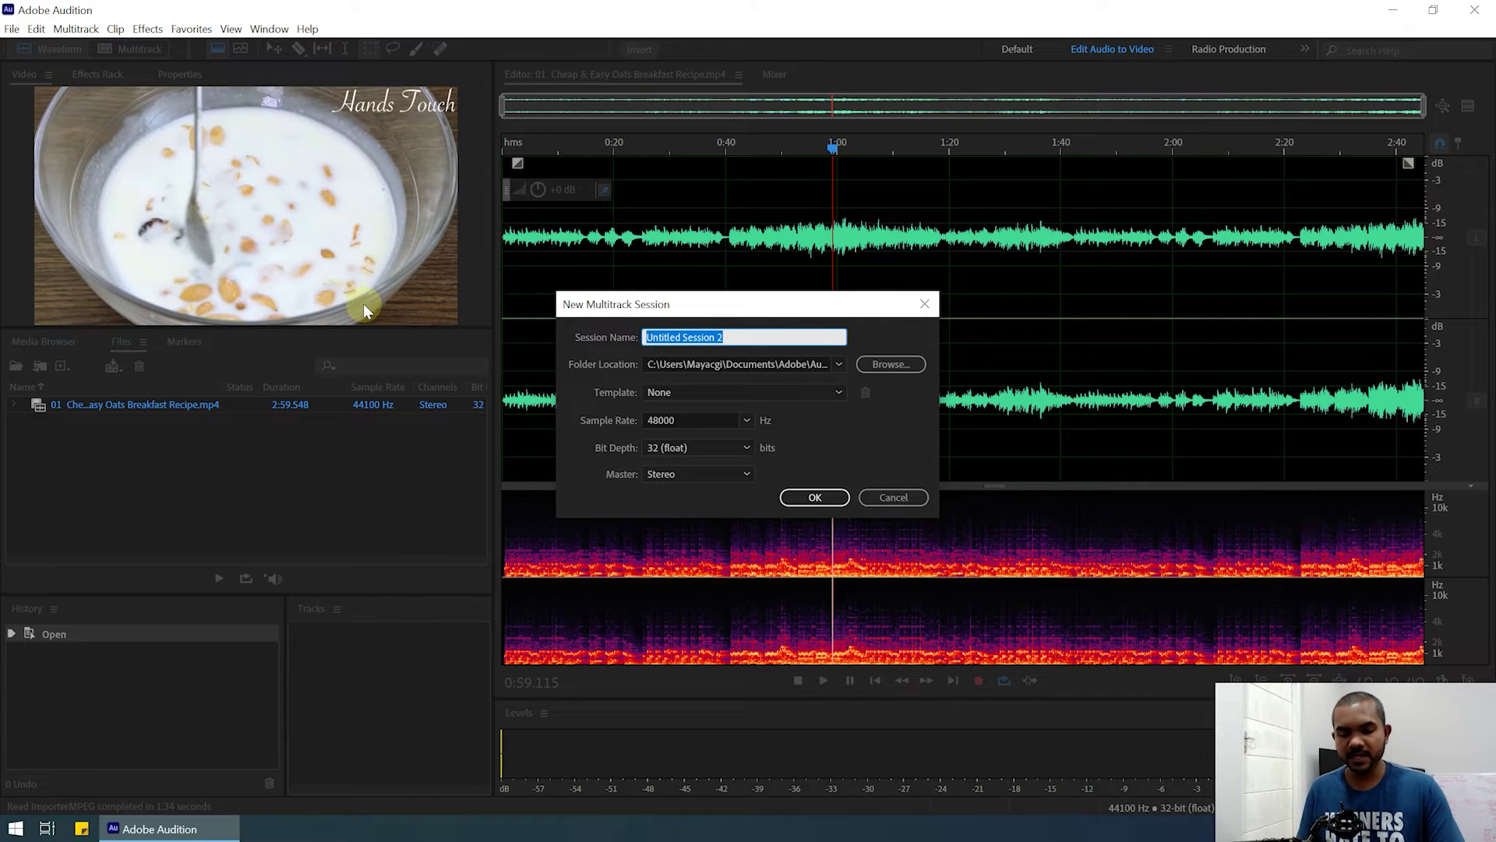
text(Sound De)
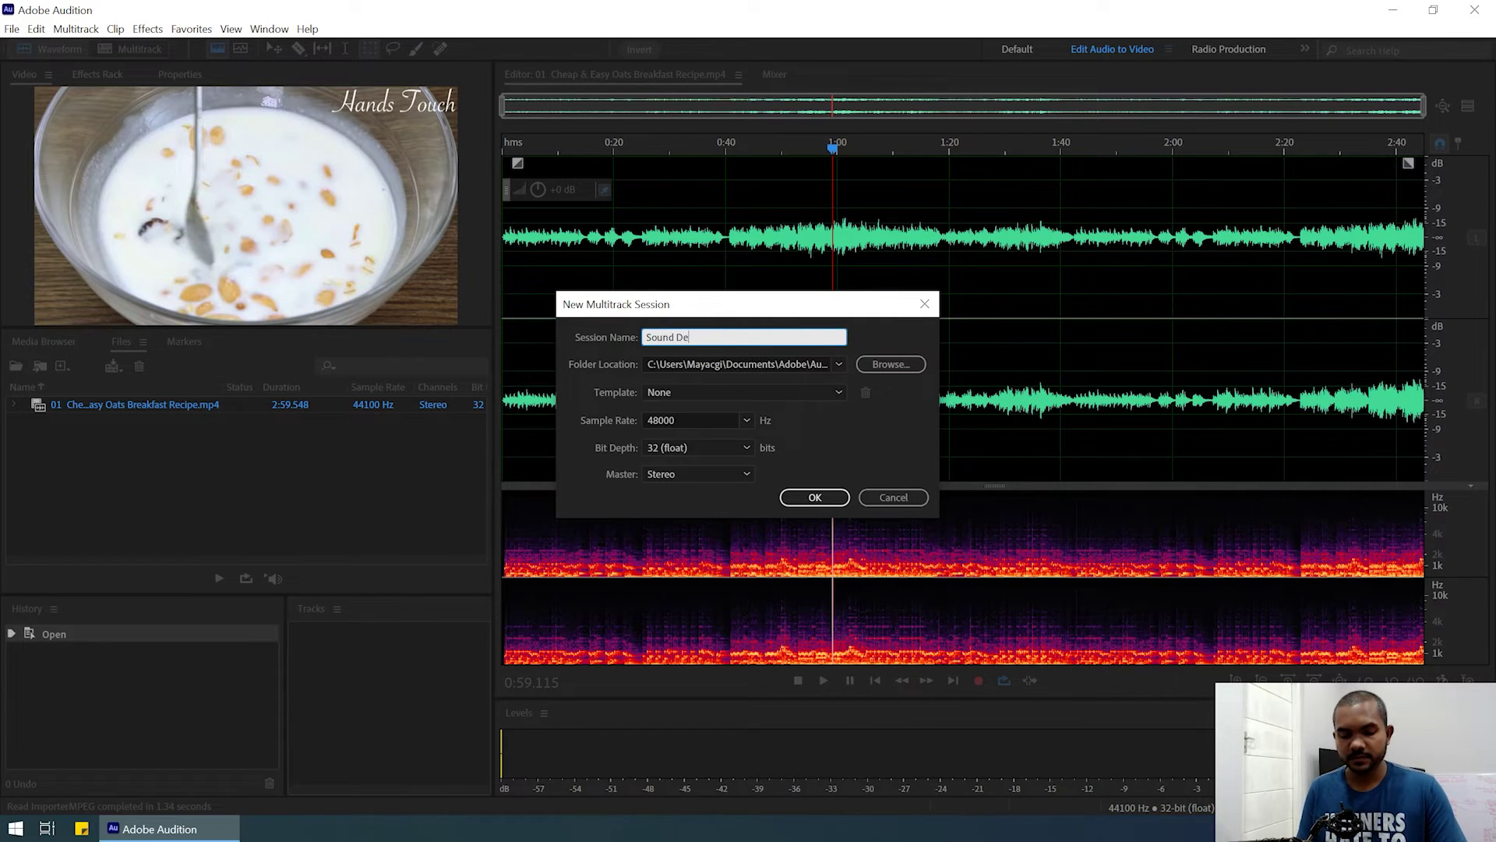
text(su)
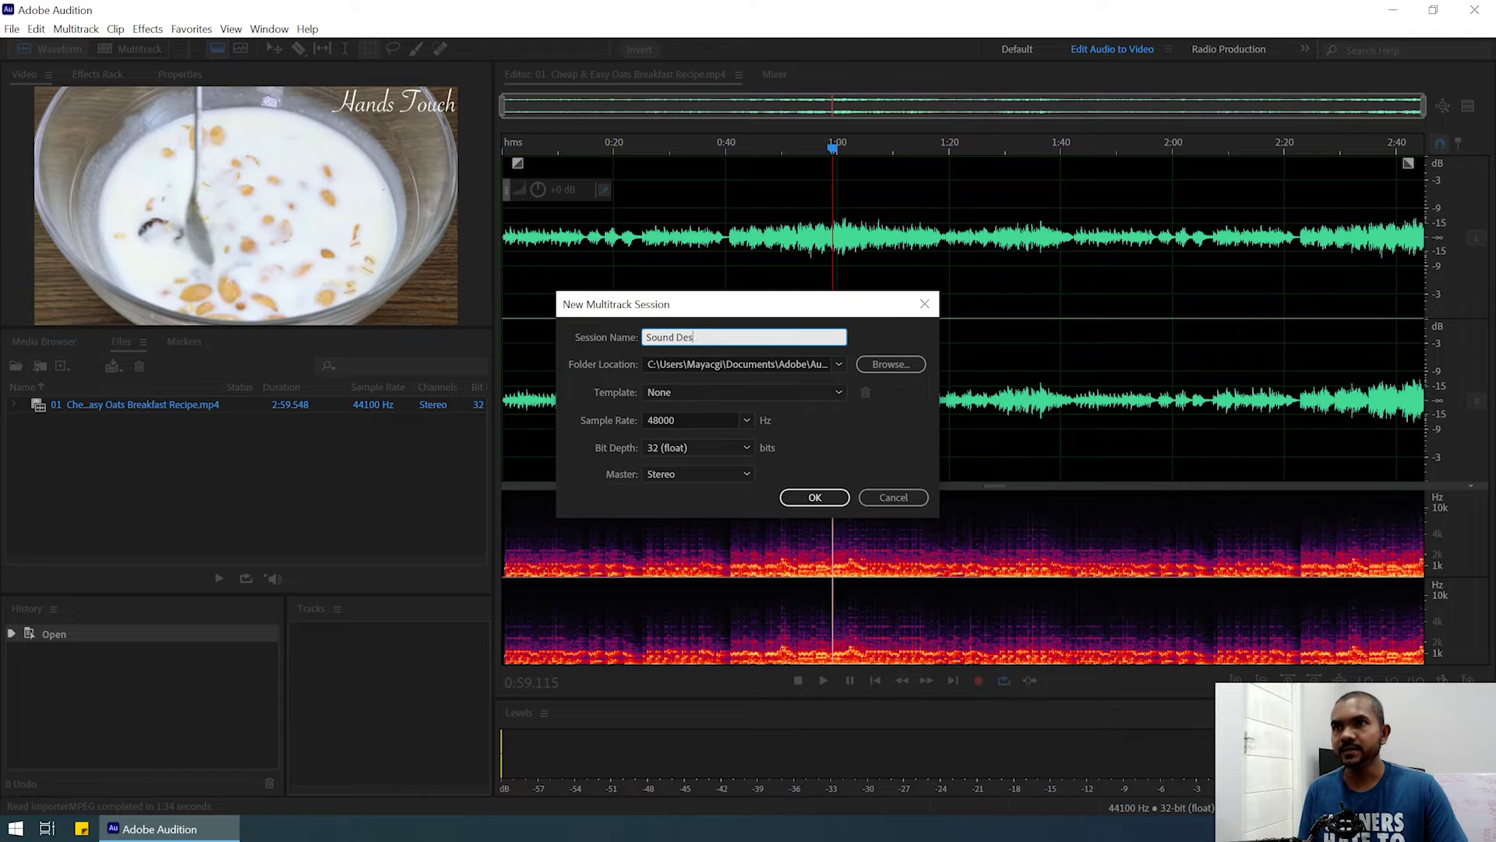
key(BackSpace)
text(sign)
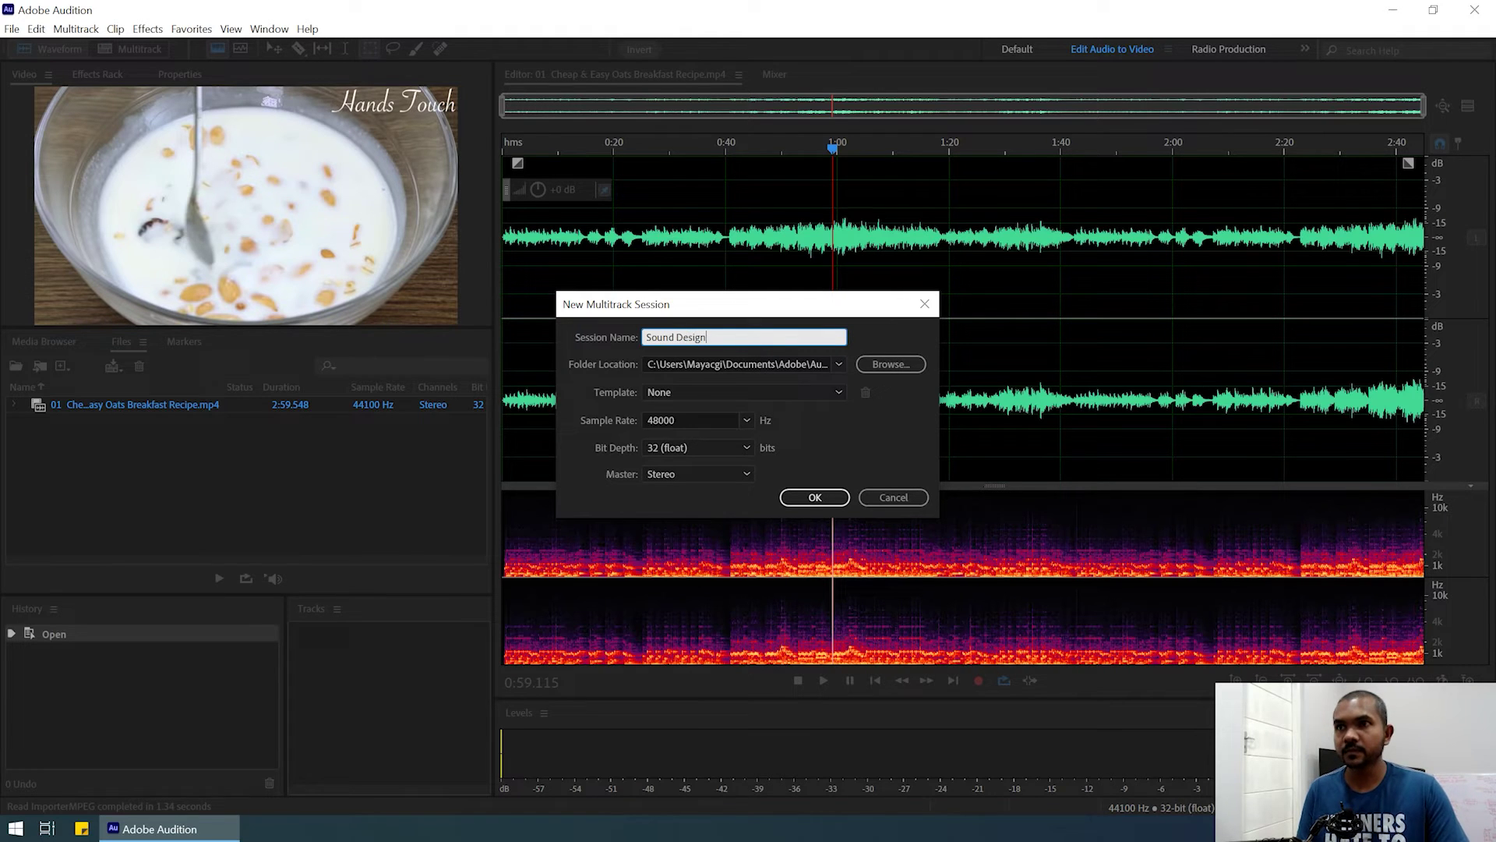
click(815, 499)
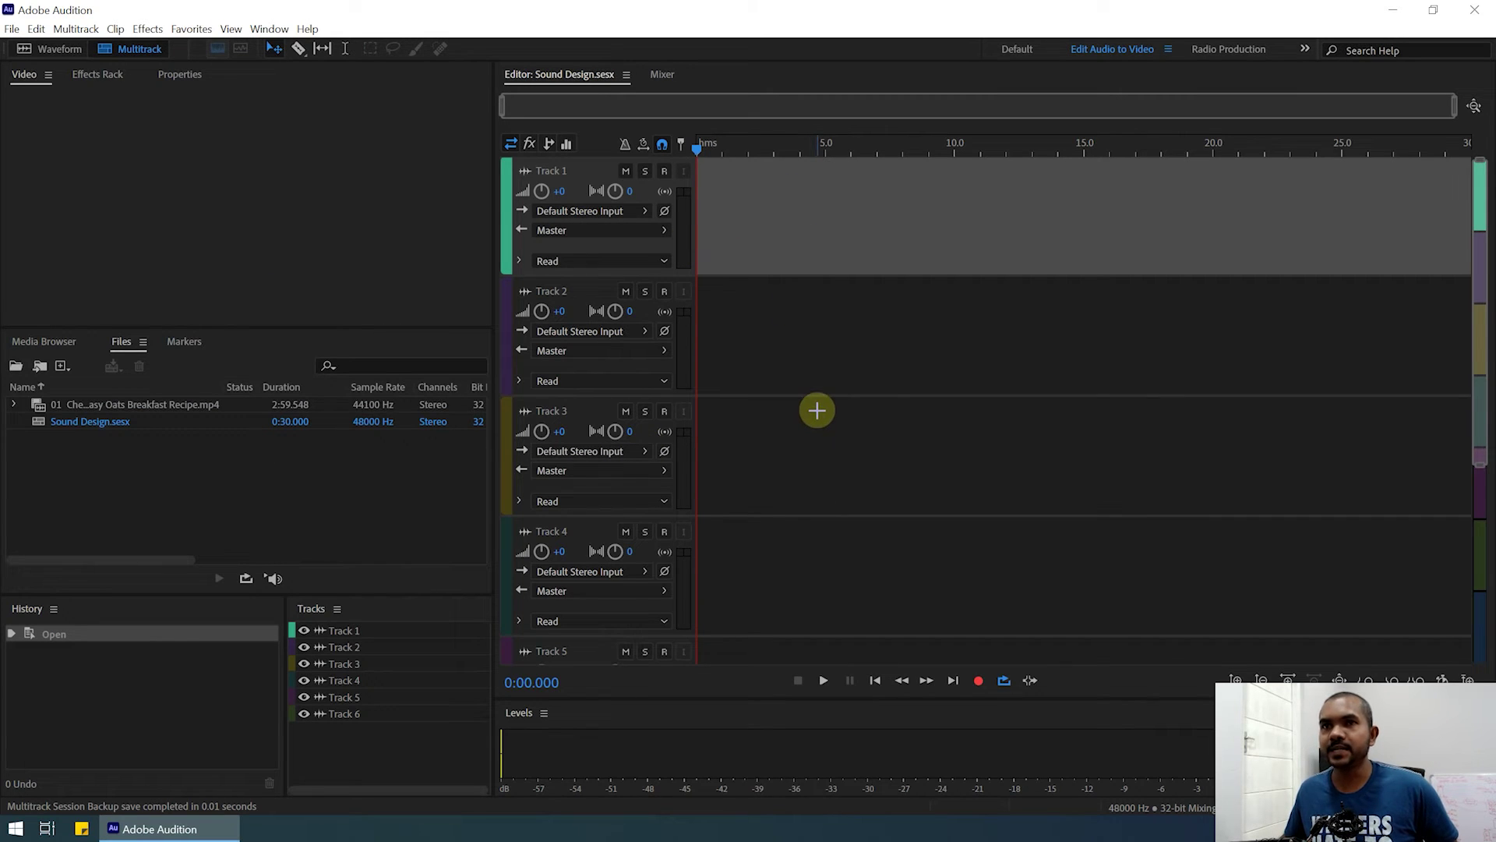
Step: Drag the oats recipe mp4 onto Track 1, converting its audio to 48000 Hz
click(96, 408)
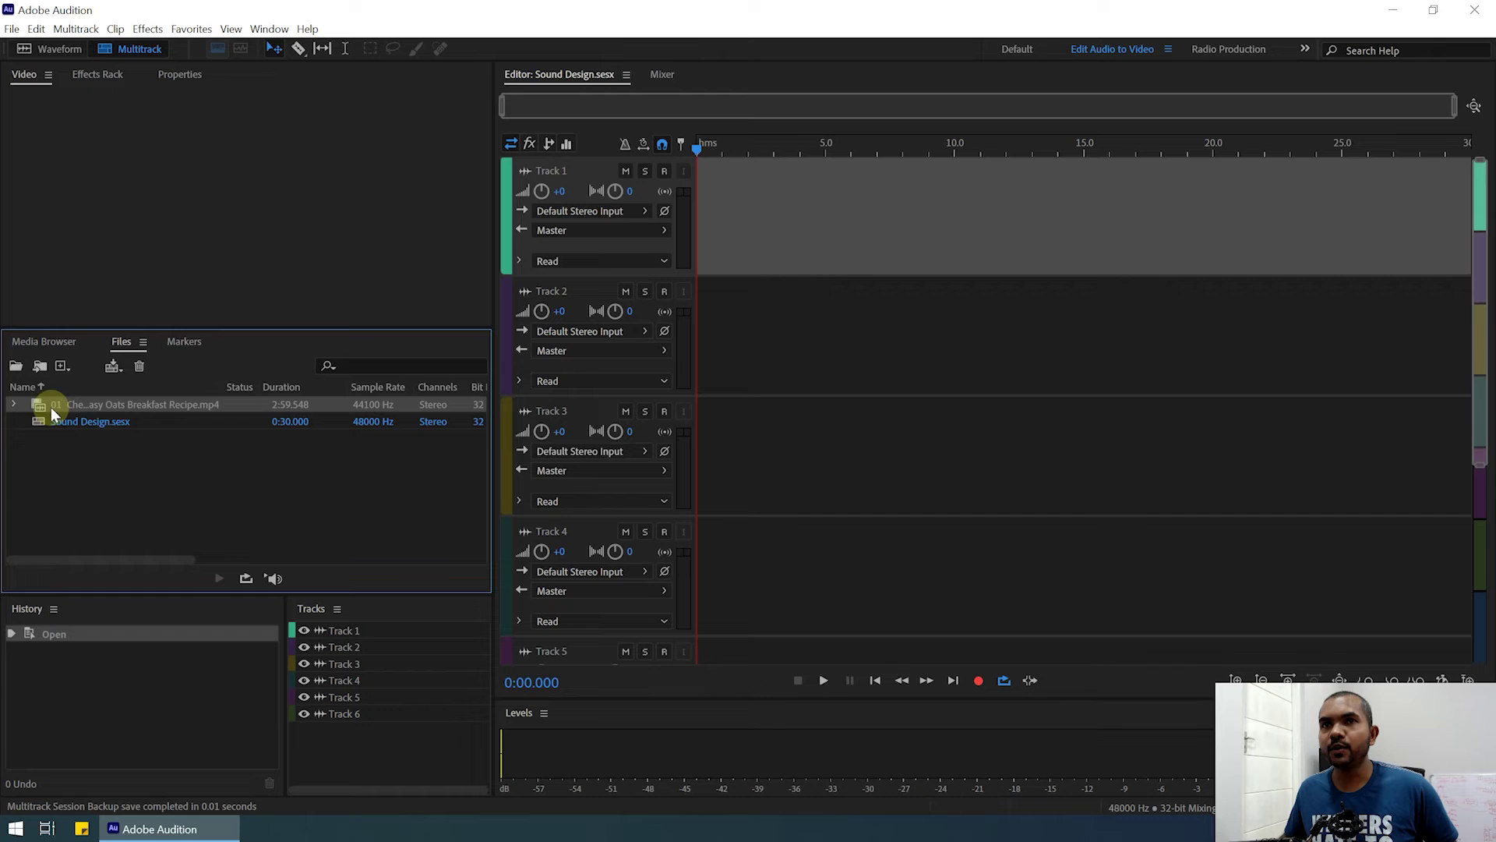
drag(39, 403, 681, 232)
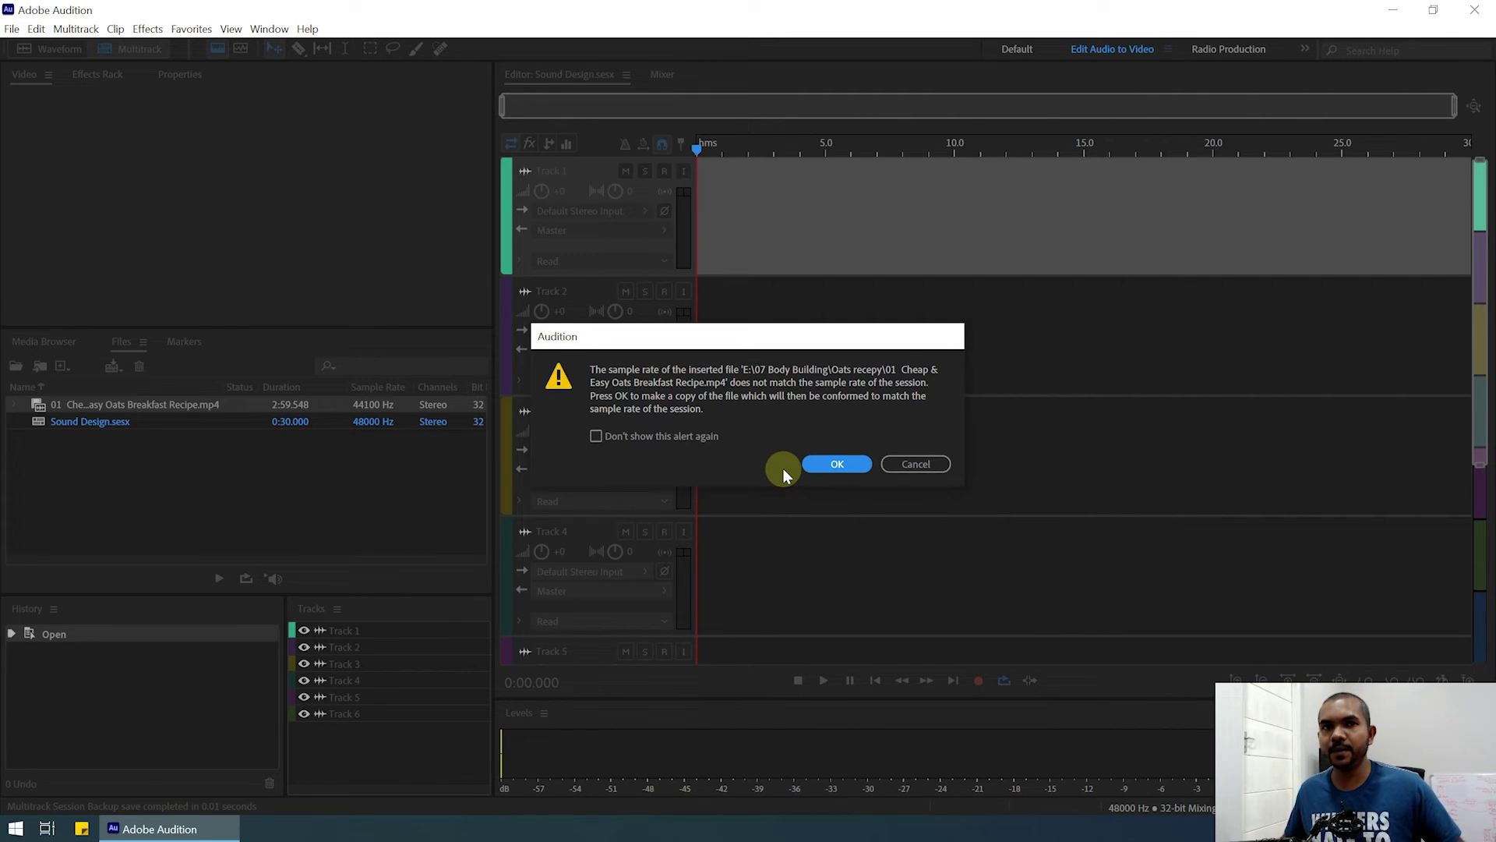
click(836, 465)
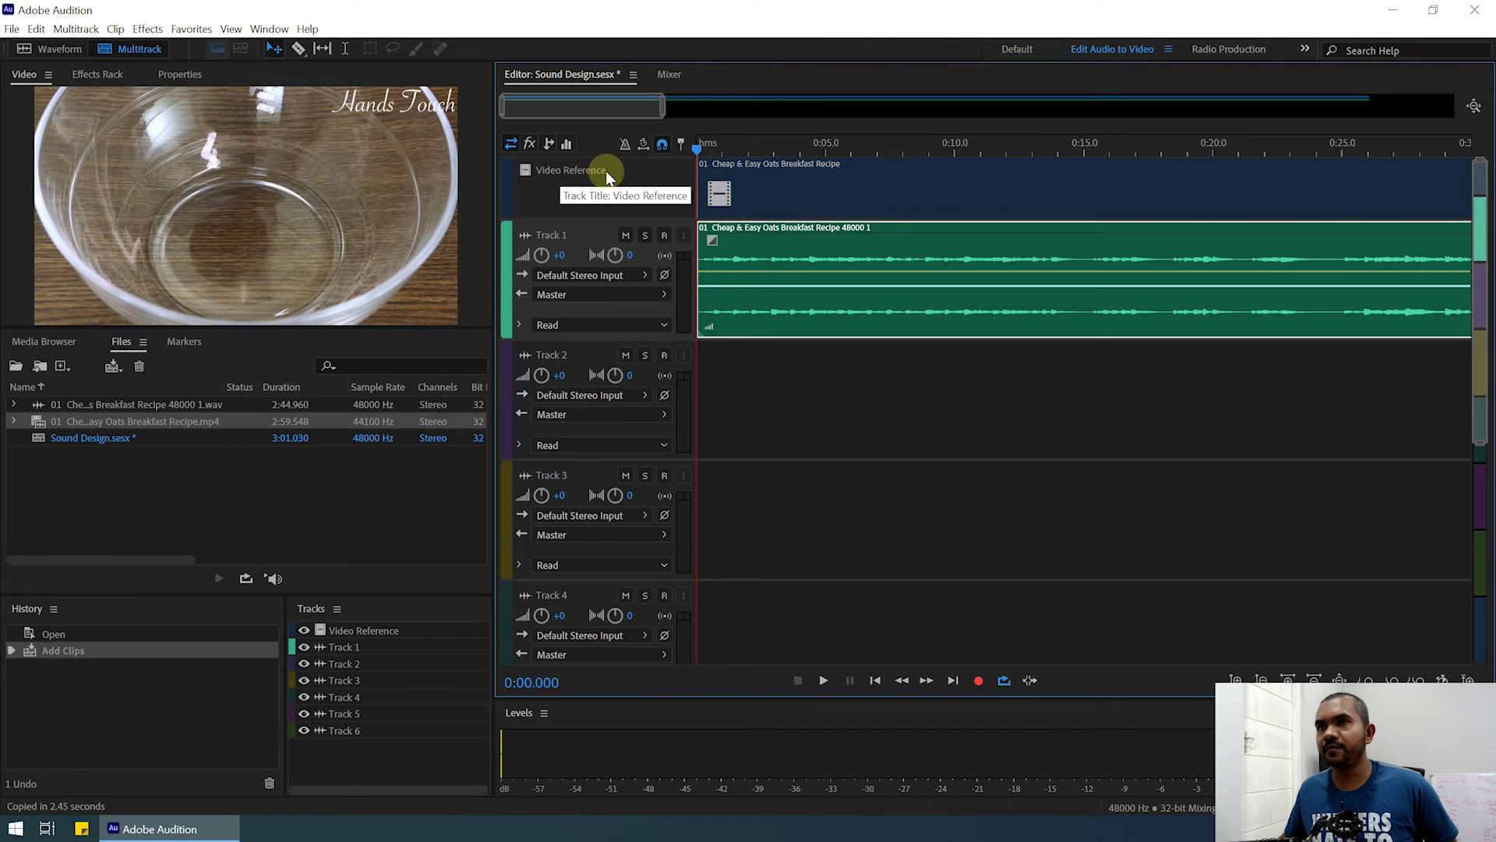
Step: Zoom the timeline out to the full three-minute clip and scrub to about 0:51
click(557, 187)
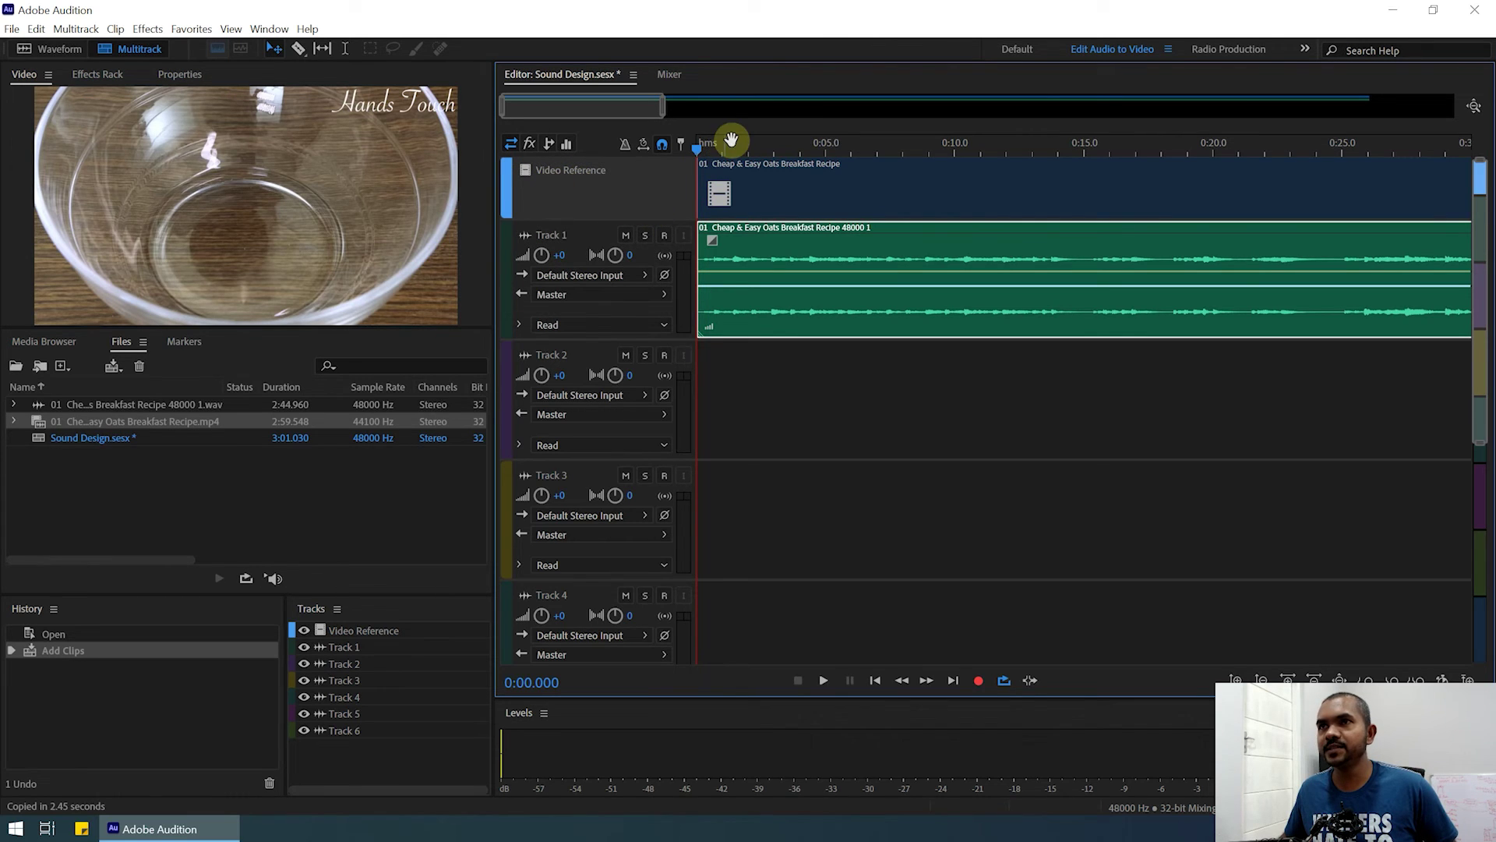
drag(751, 144, 802, 153)
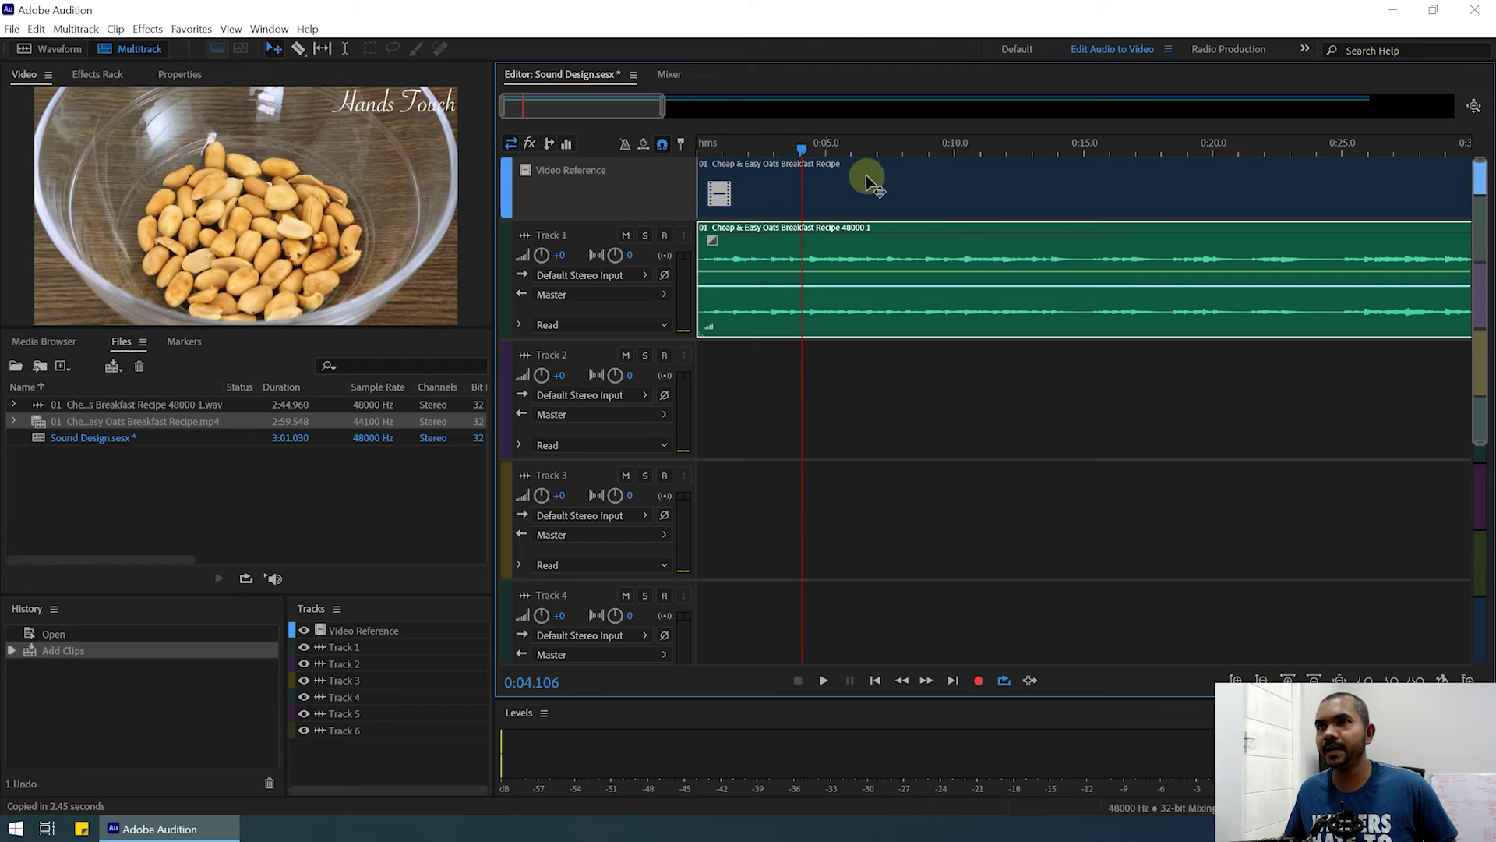
click(903, 233)
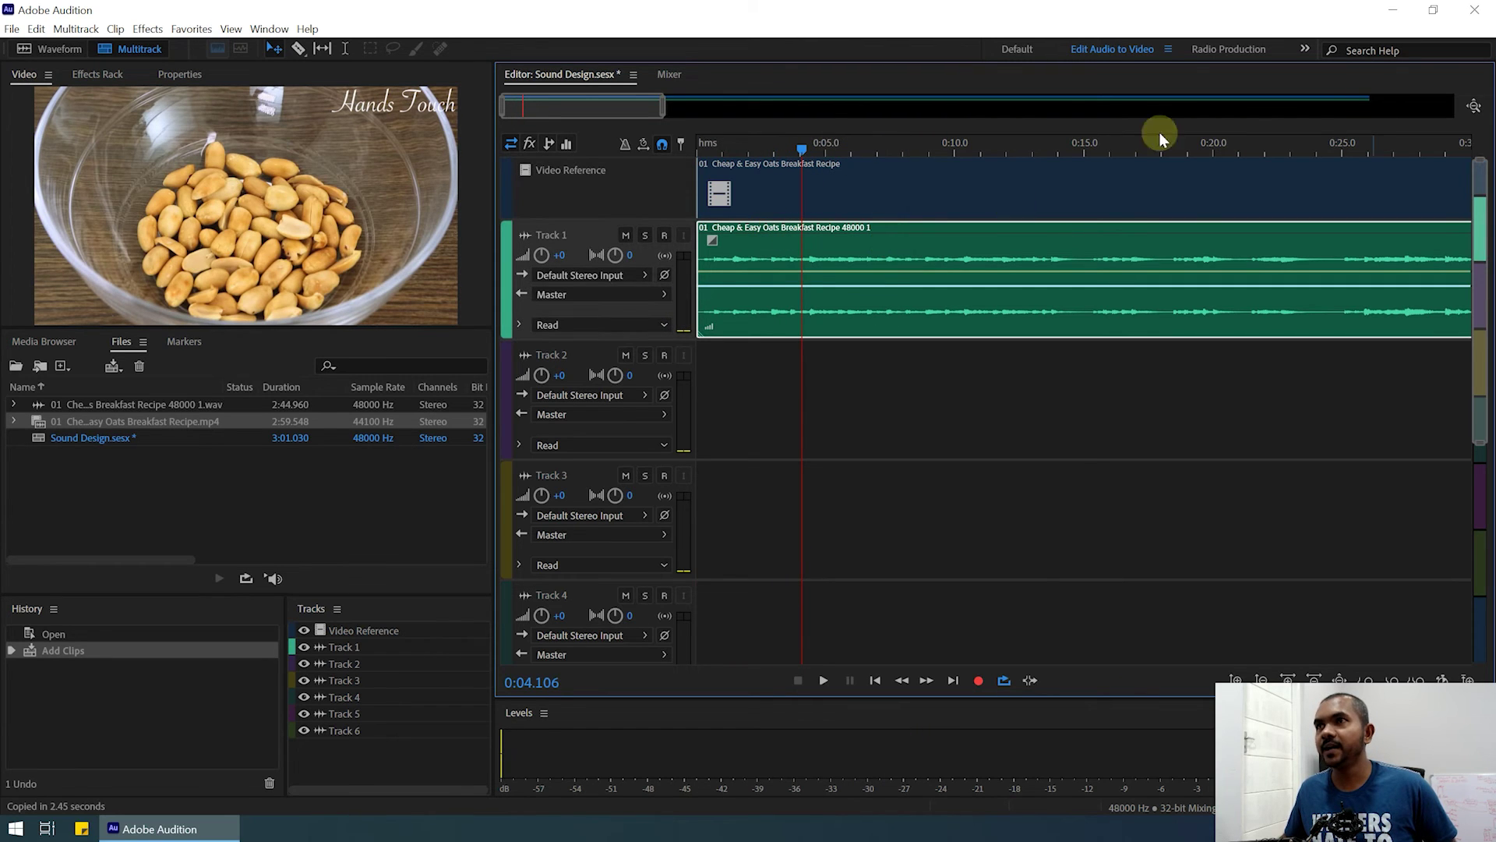
drag(654, 107, 1451, 109)
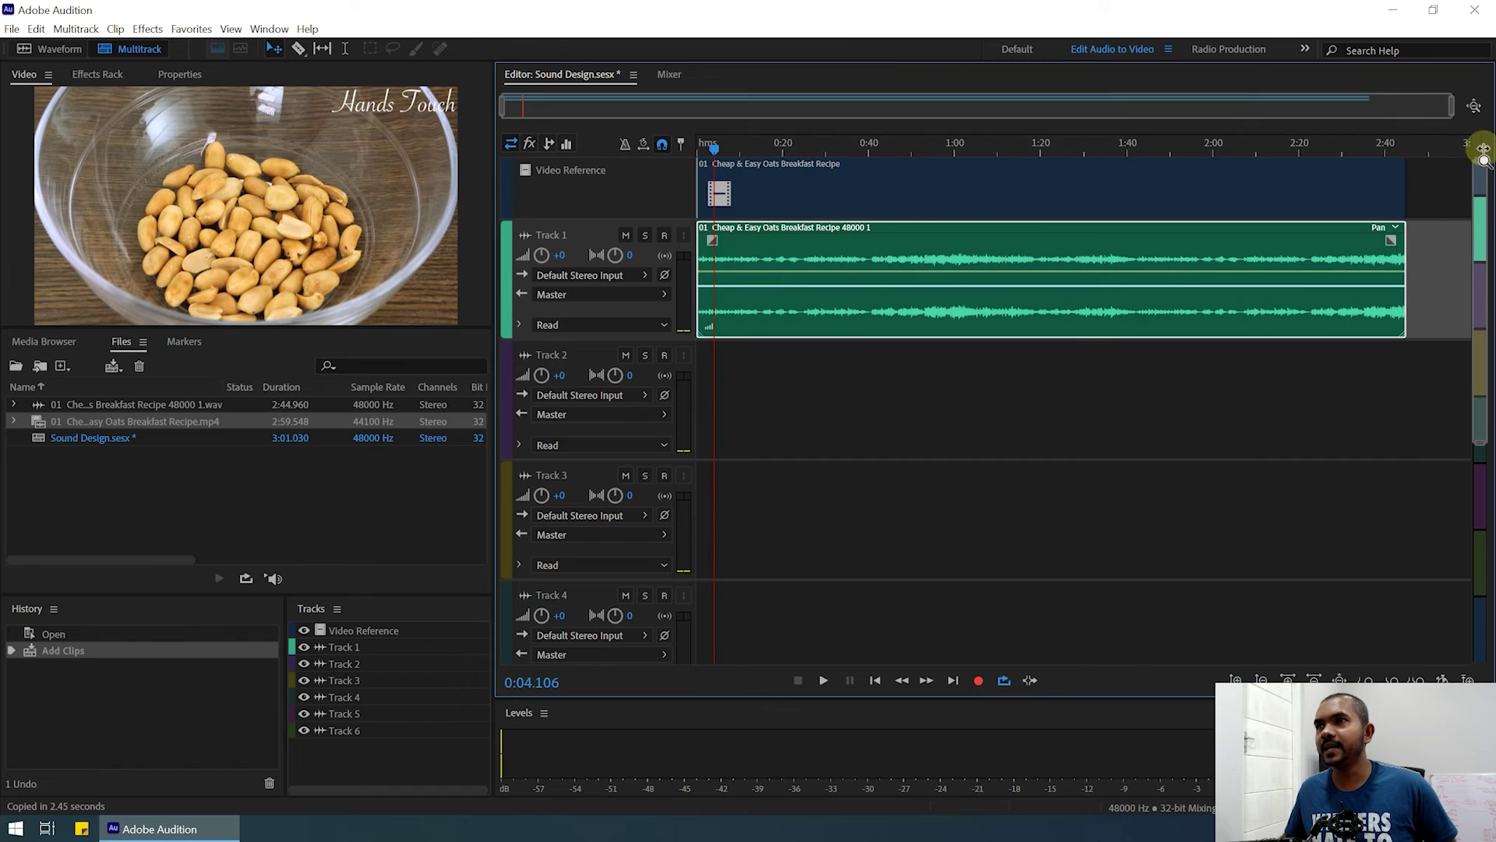
drag(846, 148, 914, 148)
Step: Play the session and stop with the playhead at 1:18
click(741, 367)
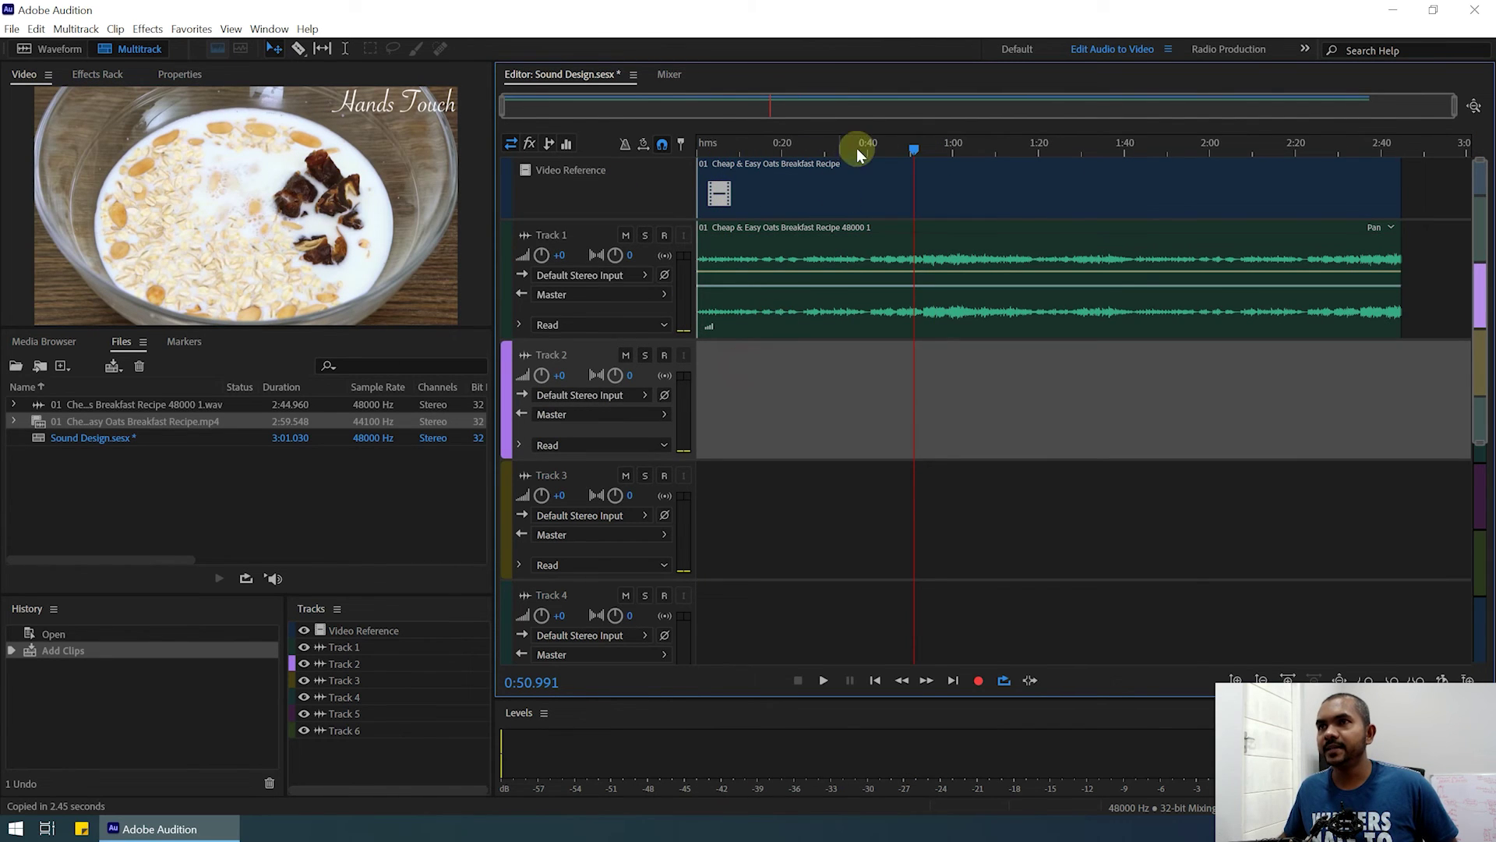
click(787, 518)
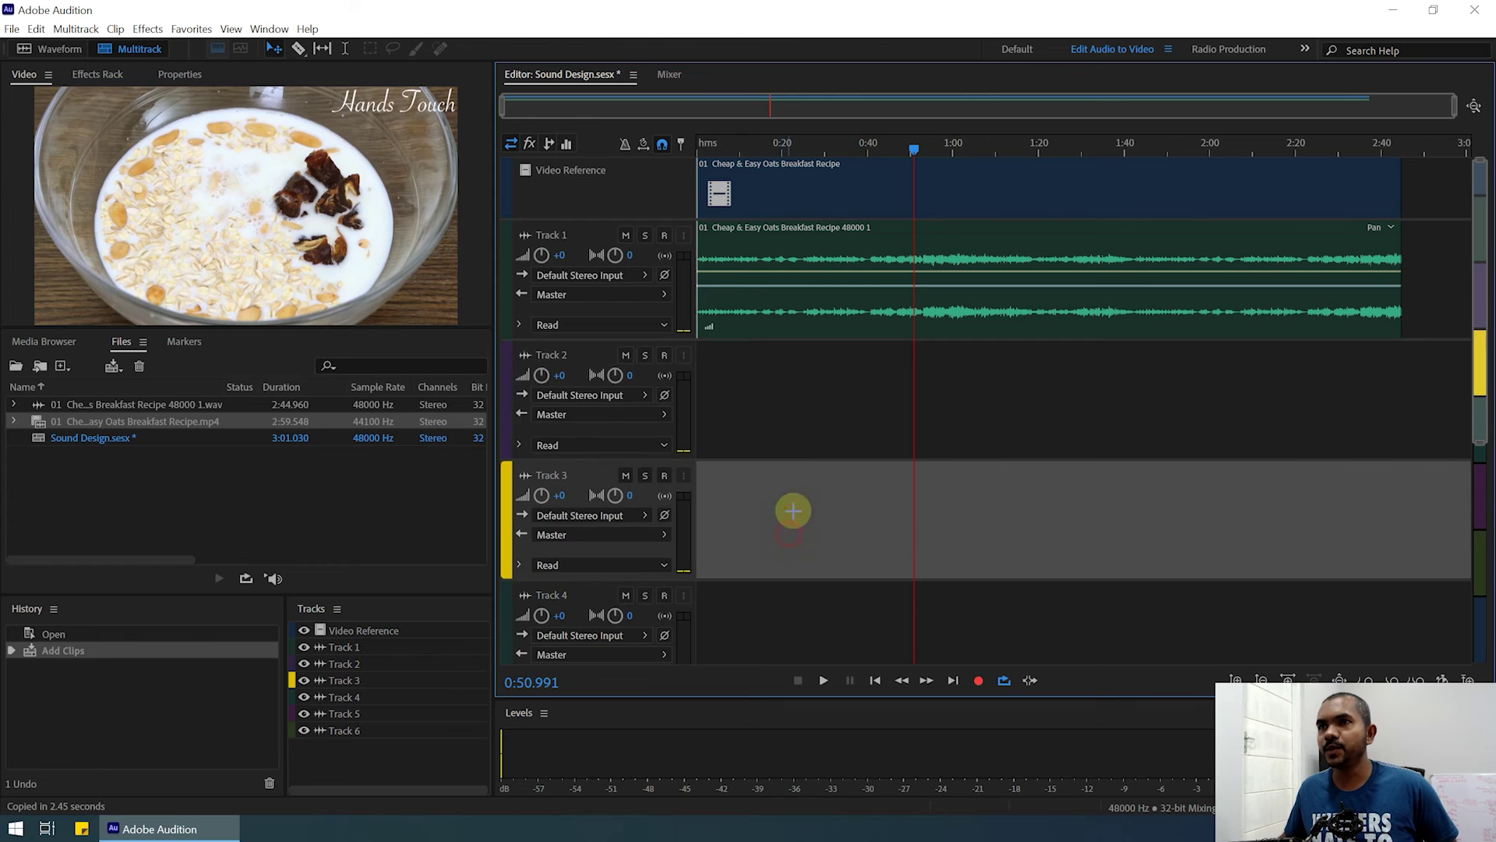
click(814, 419)
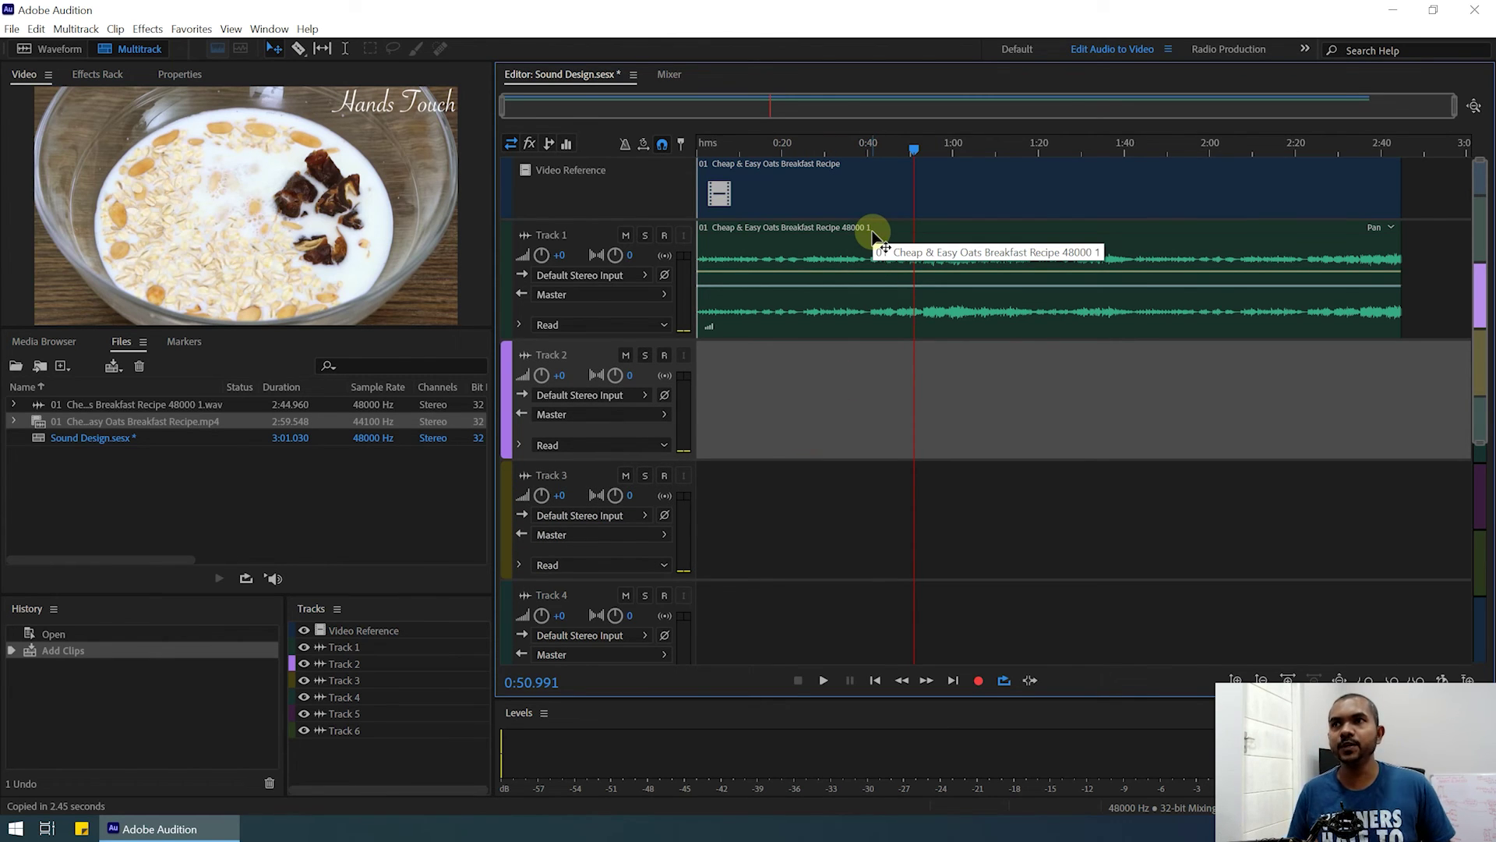
key(space)
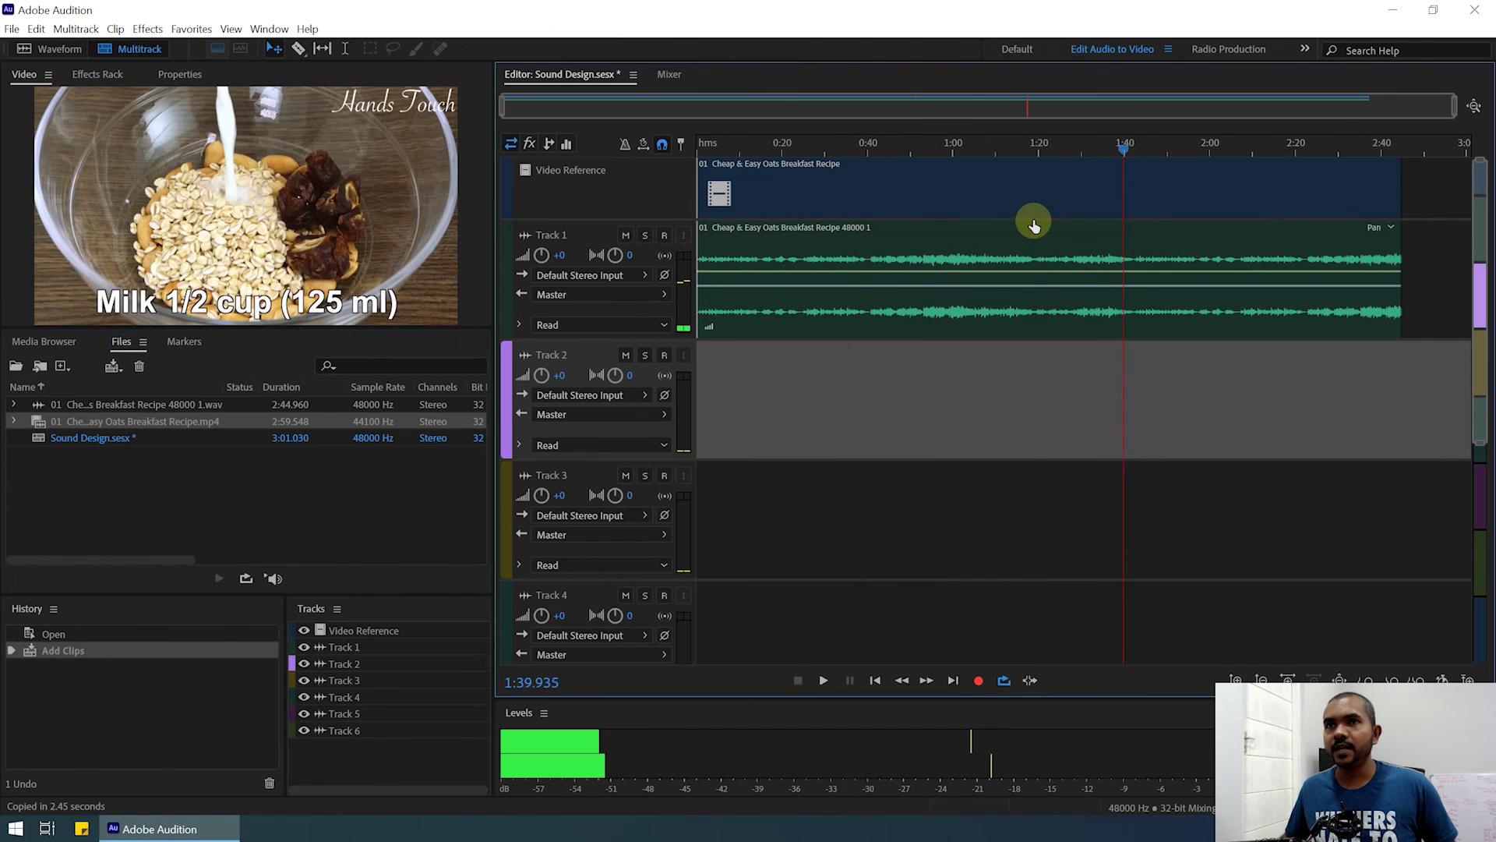
click(1034, 224)
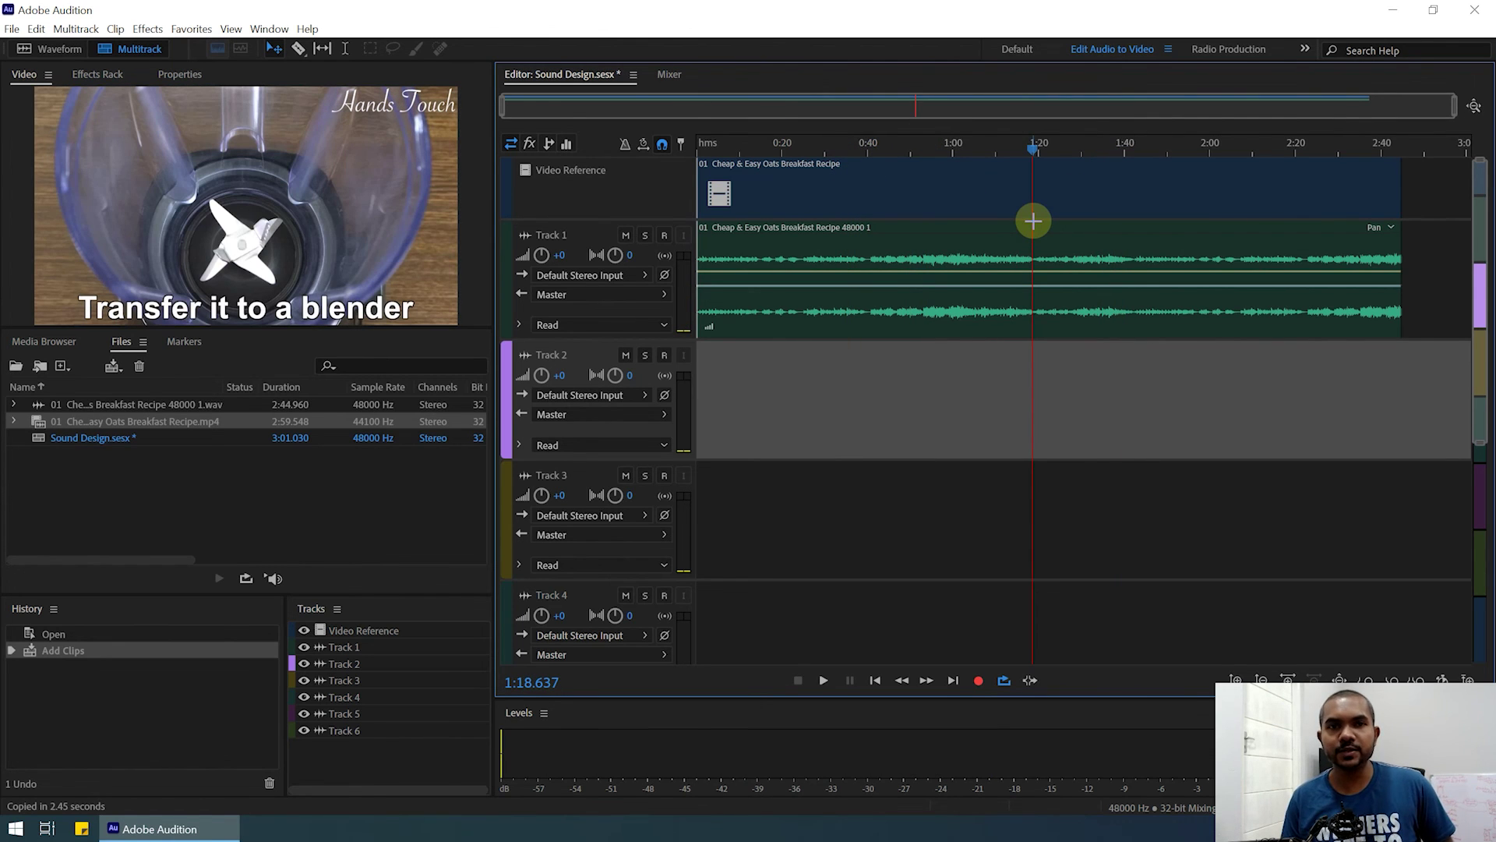